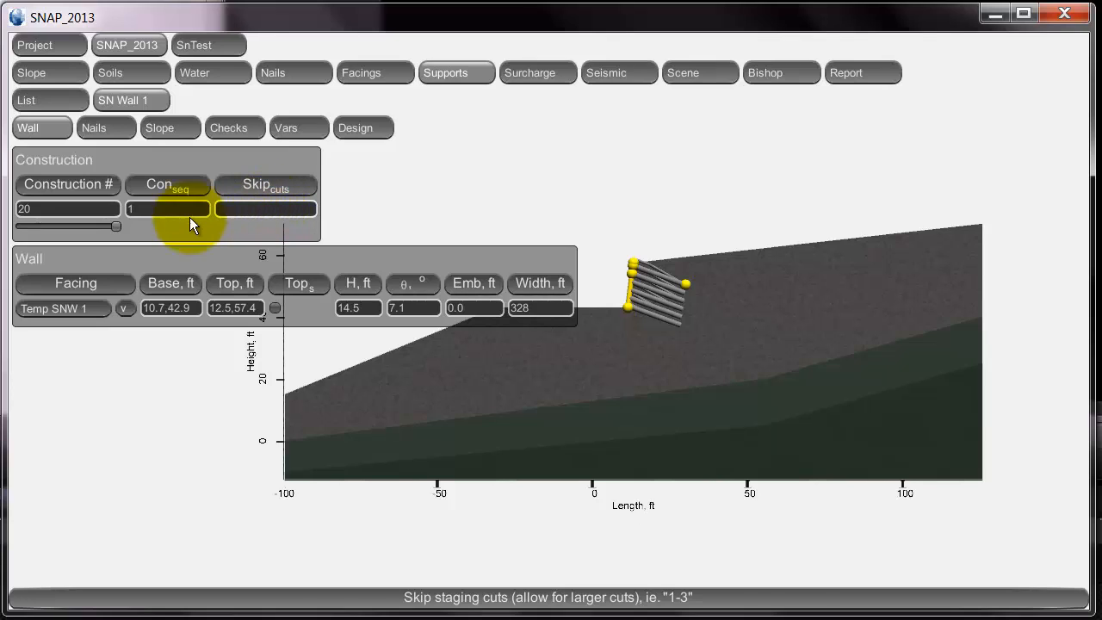
Change SN Wall 1's construction stage number from 20 to 0.
left_click(69, 210)
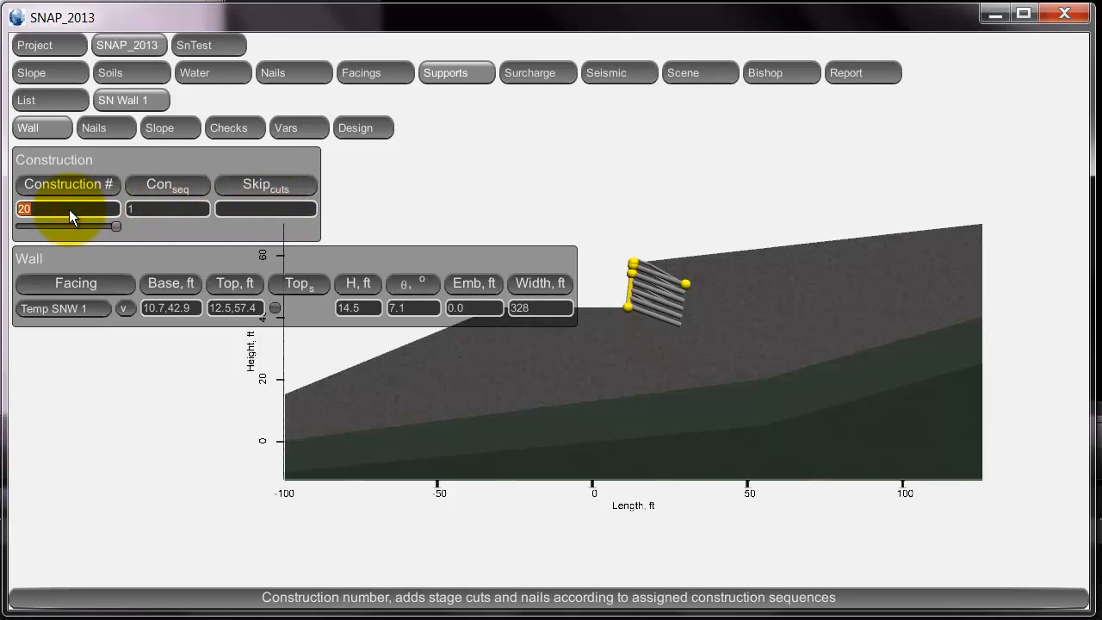
type("0")
key("Return")
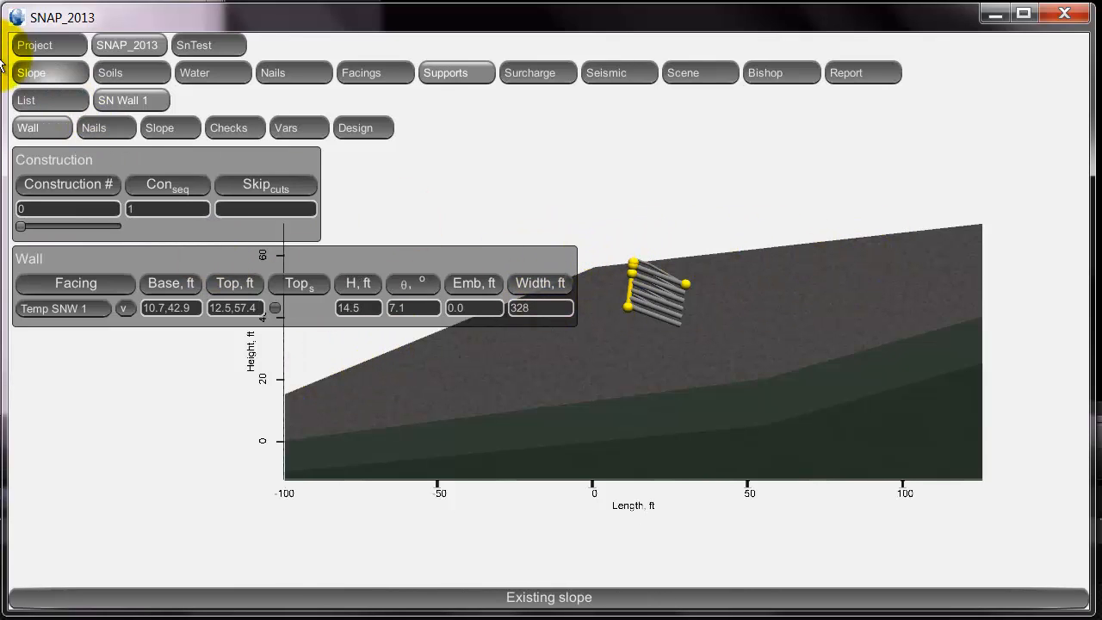
Set the slope plot to scale 1.50 with its centre at -78.7, 0.0 ft.
left_click(45, 72)
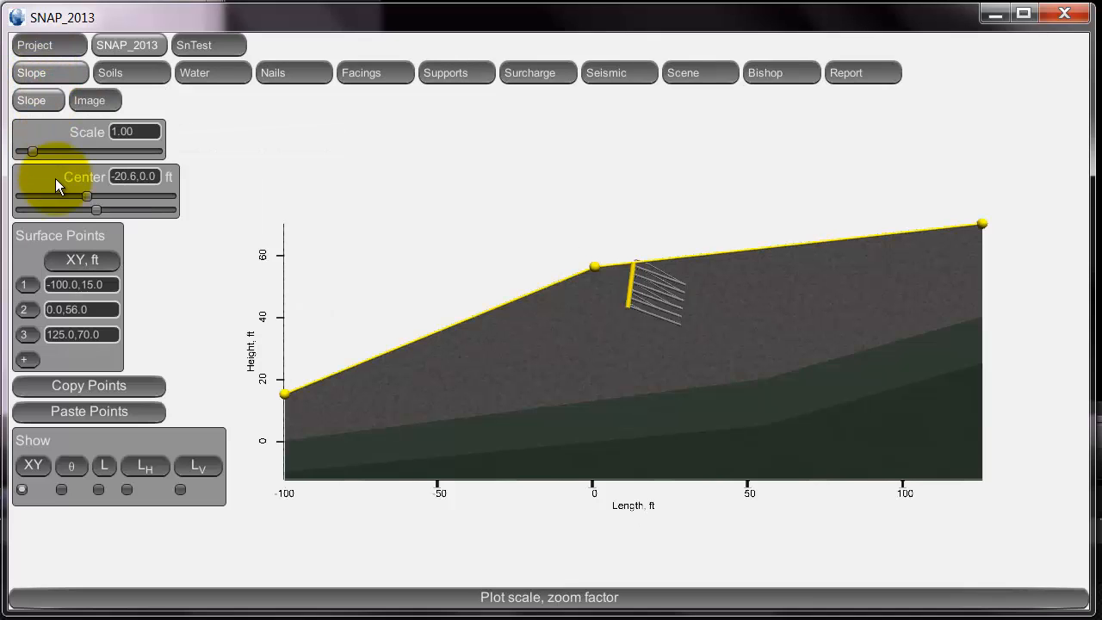
left_click_drag(85, 195, 58, 195)
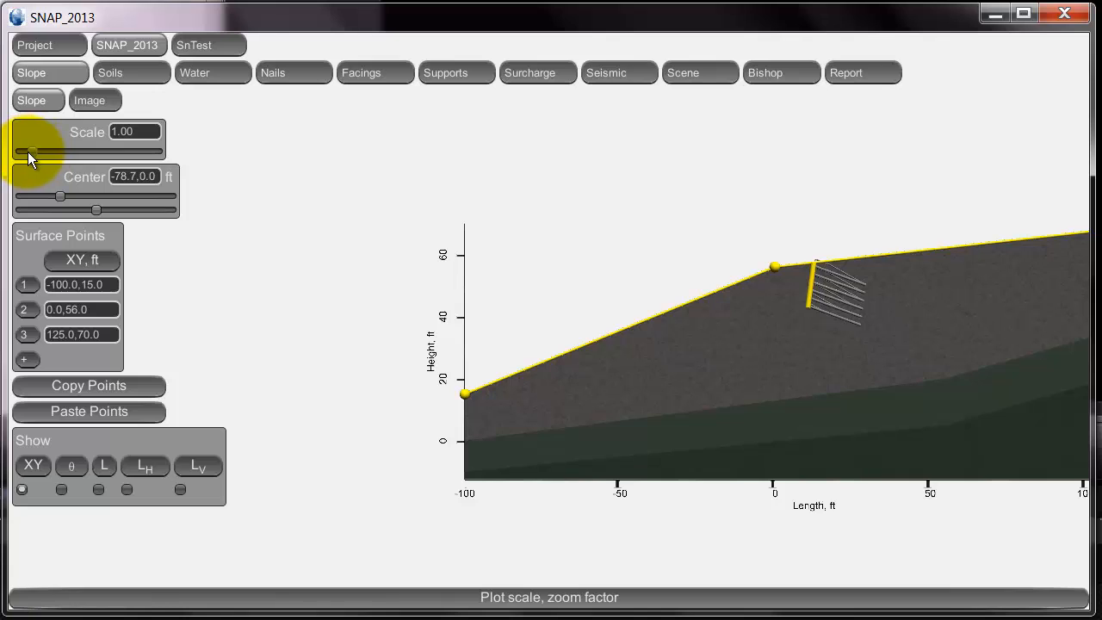
left_click_drag(32, 151, 36, 152)
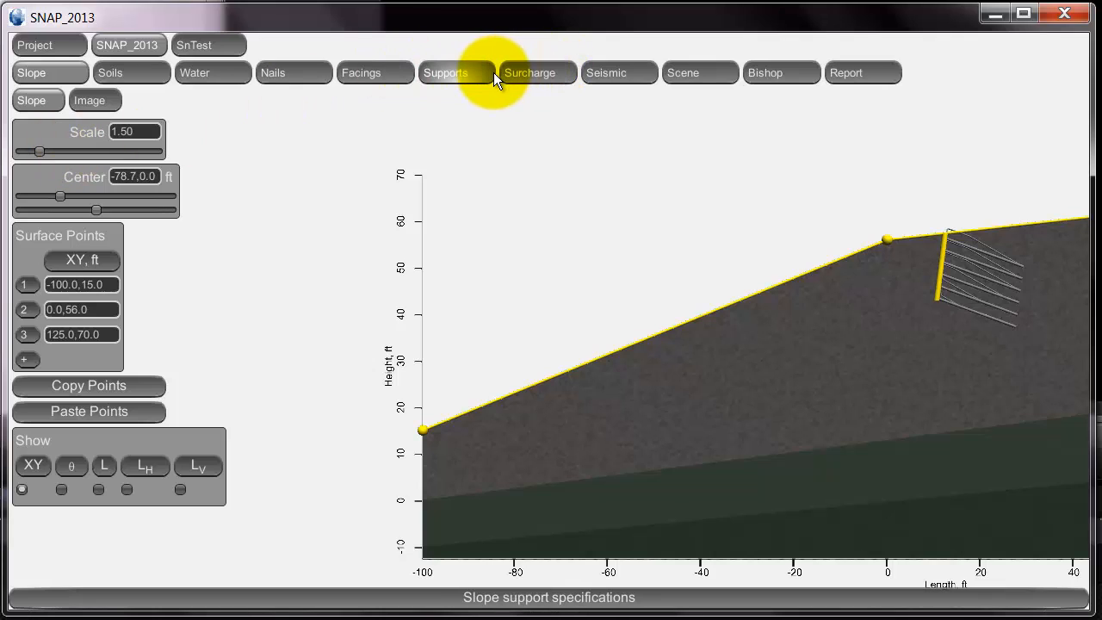
Step the wall's construction number through 1 to 2, showing the first cut and top nail.
left_click(472, 74)
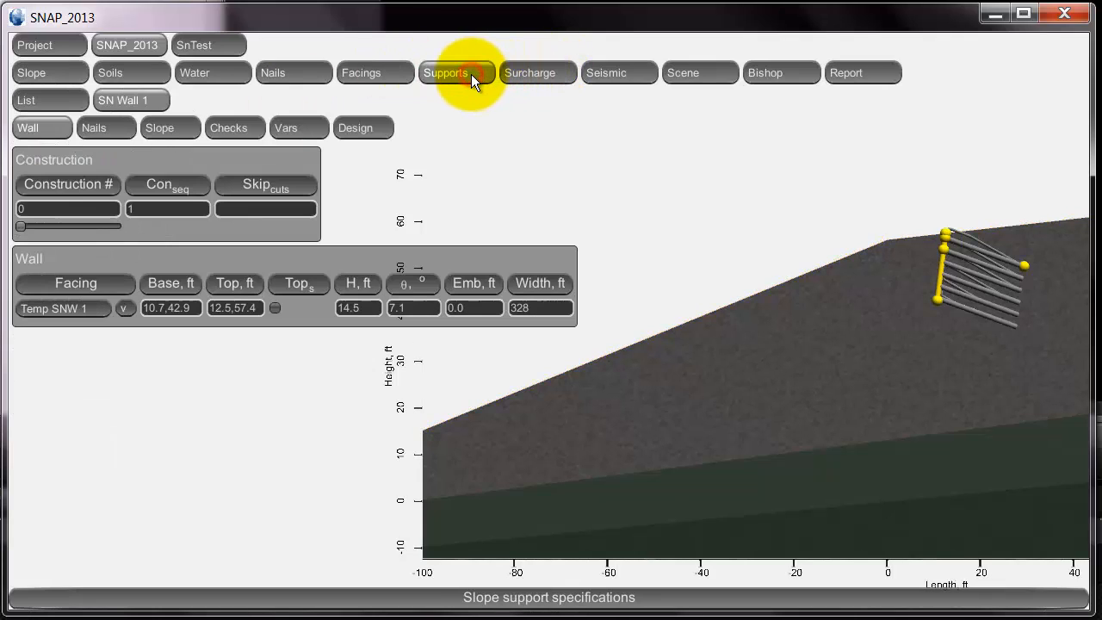
left_click(76, 209)
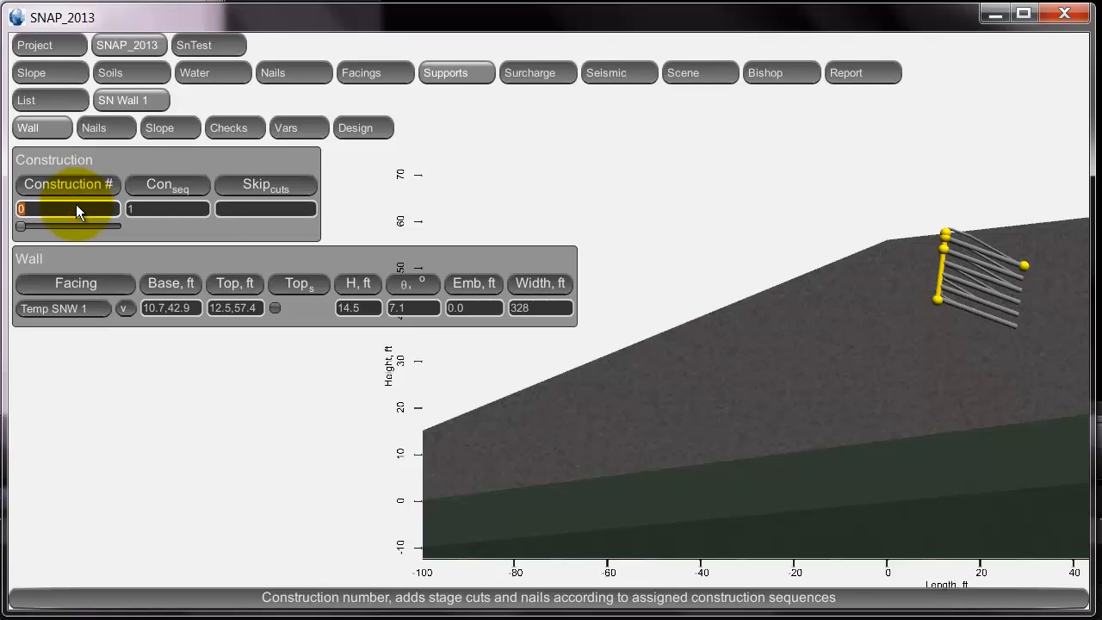
type("1")
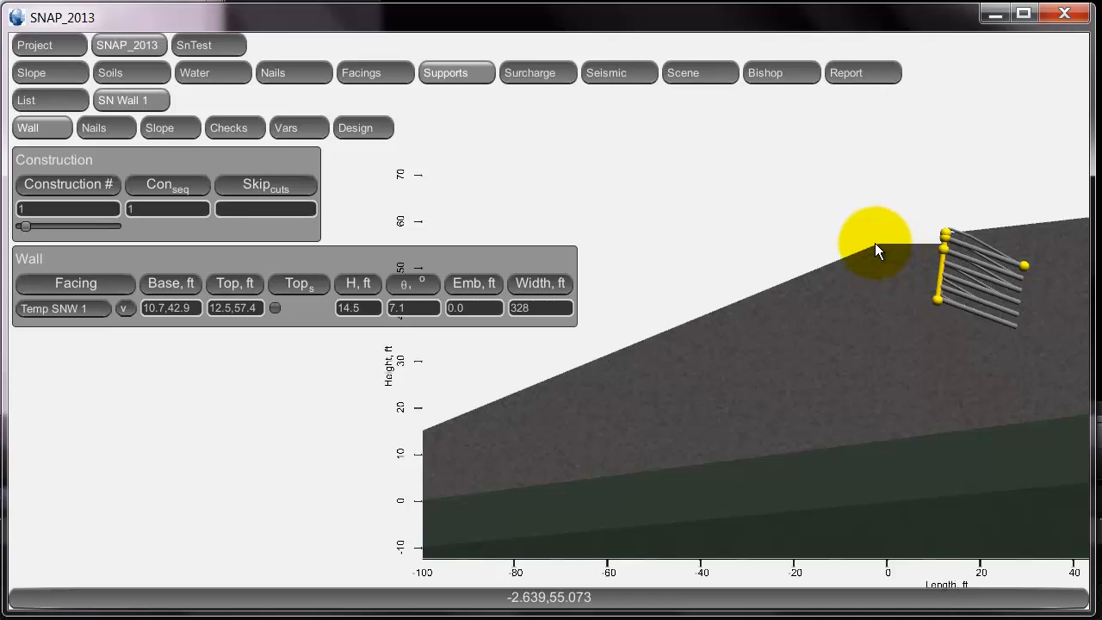
left_click(79, 210)
type("2")
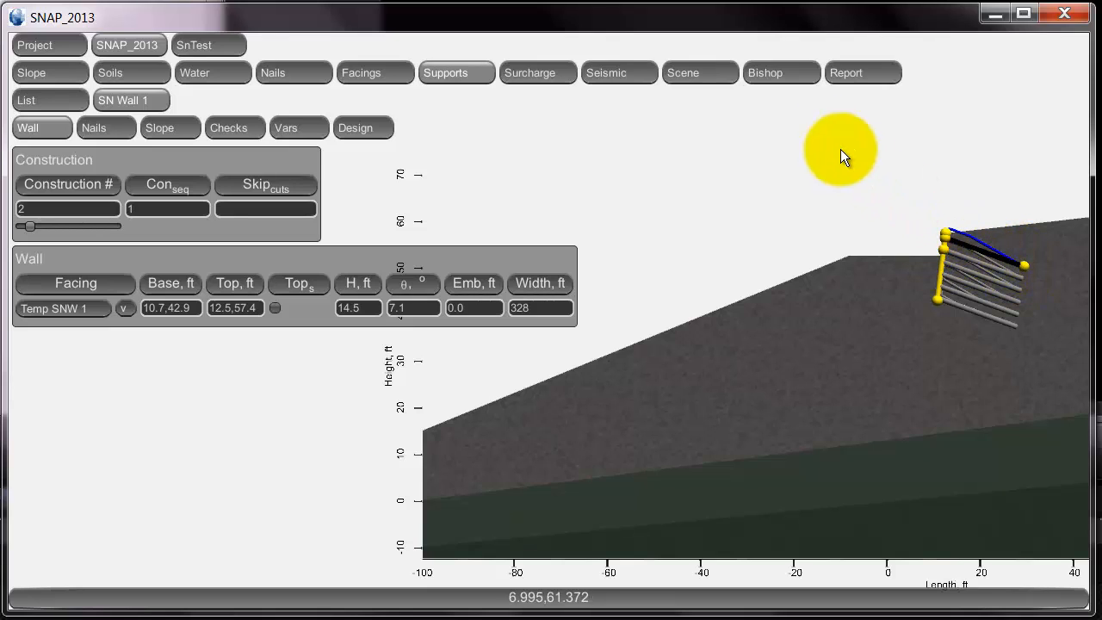
left_click(762, 70)
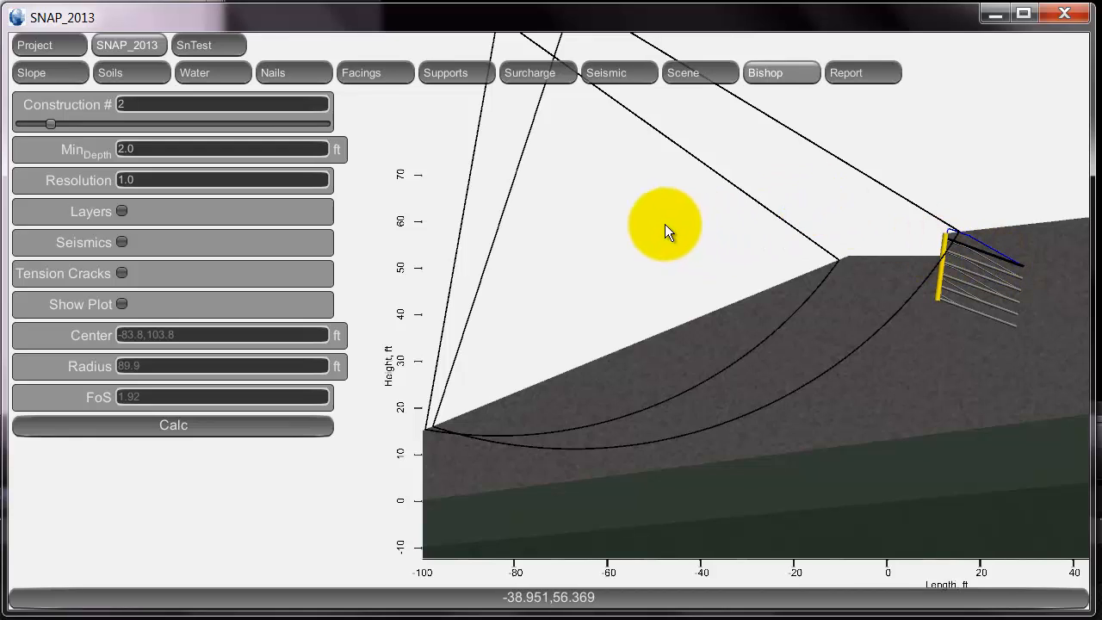
left_click(473, 73)
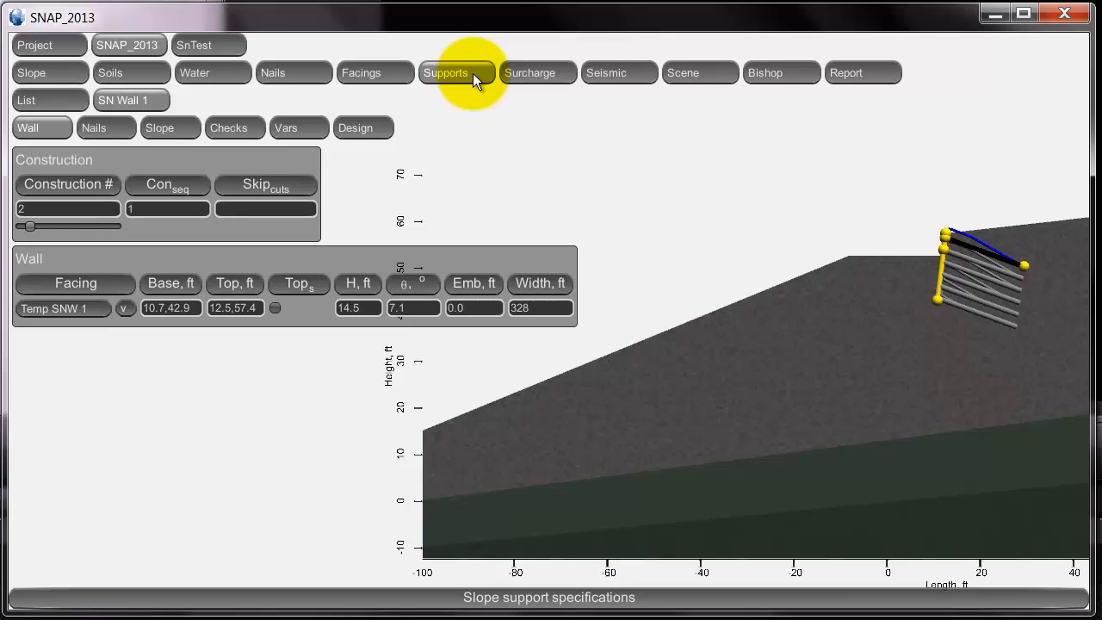
Set the wall's construction number to 3, then back to 0.
left_click(64, 208)
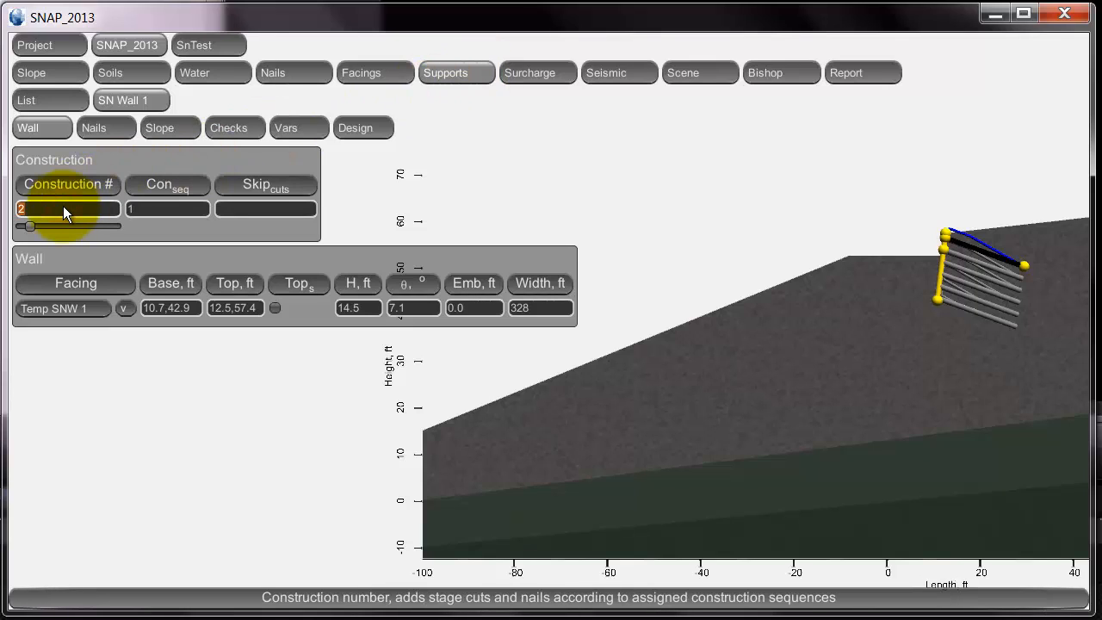
type("3")
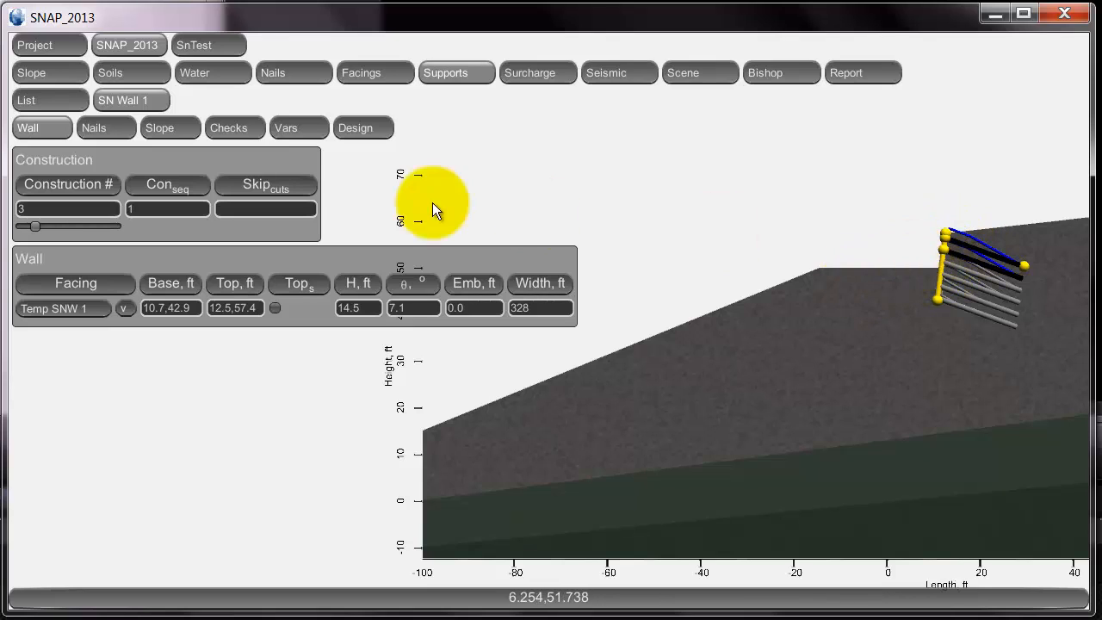
left_click(65, 209)
type("0")
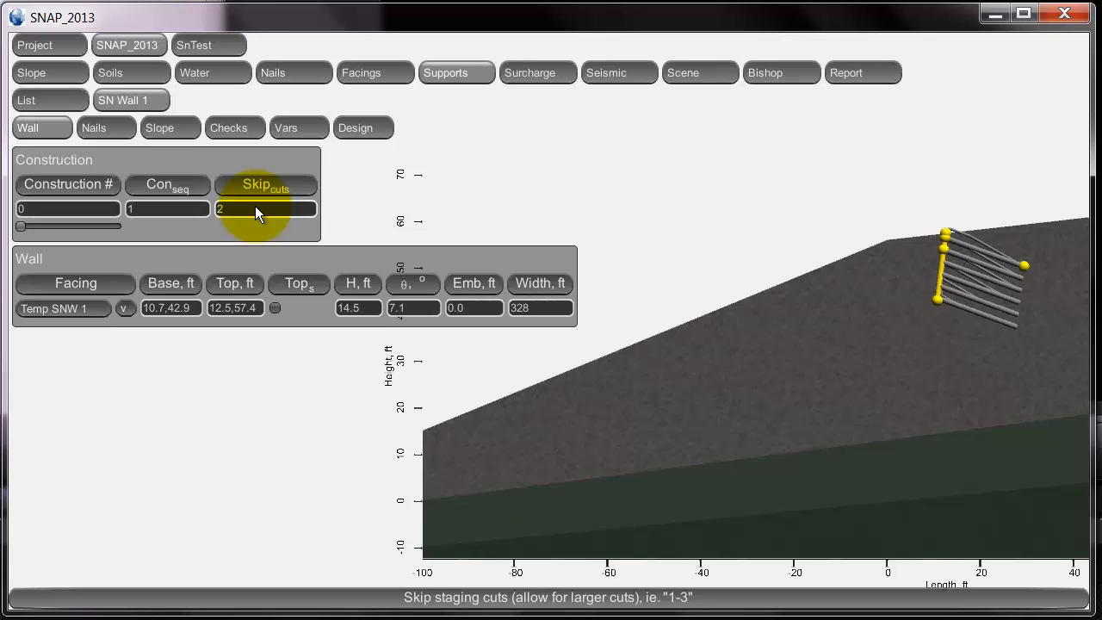
Set the wall's construction number to 1 with skip cuts left at 2.
left_click(75, 207)
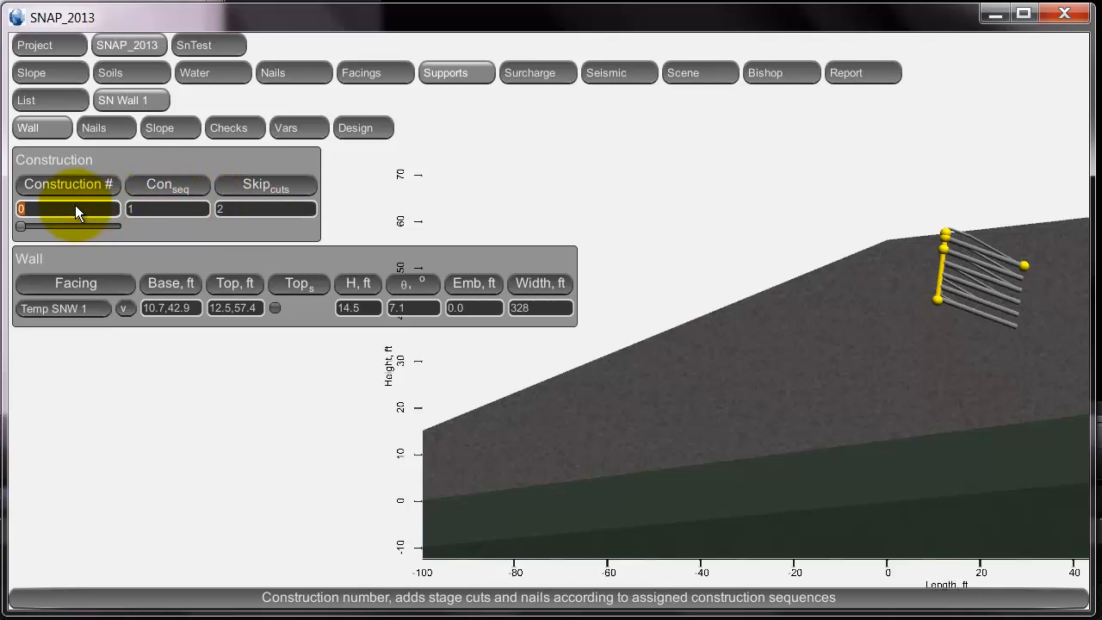
type("1")
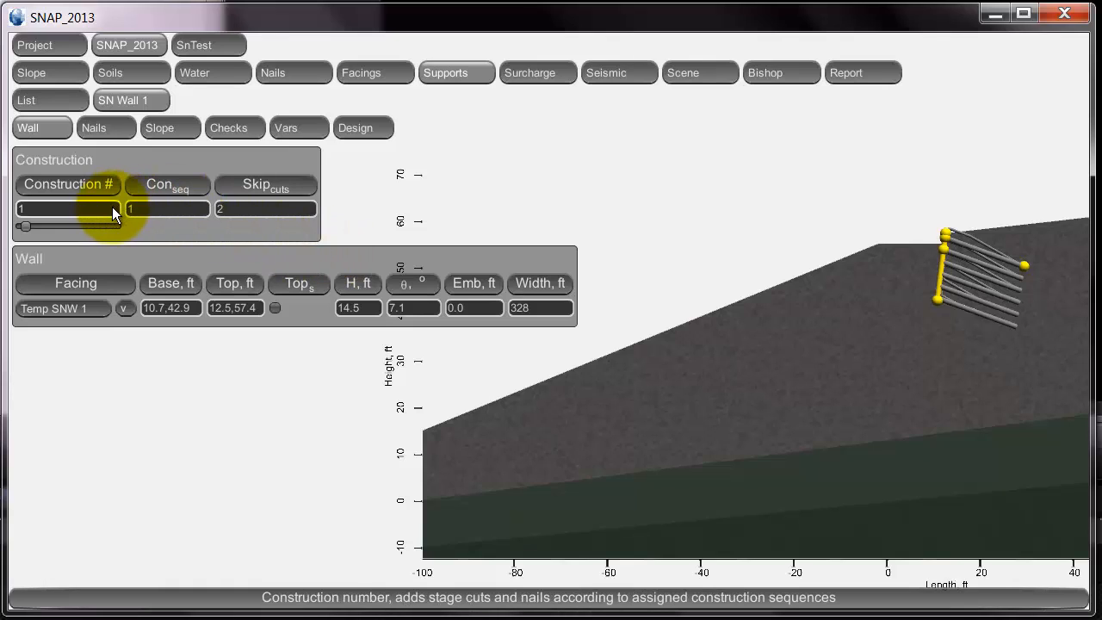
Set construction stage 2 and run a Bishop check, giving FoS 1.93 at radius 91.7 ft.
left_click(76, 213)
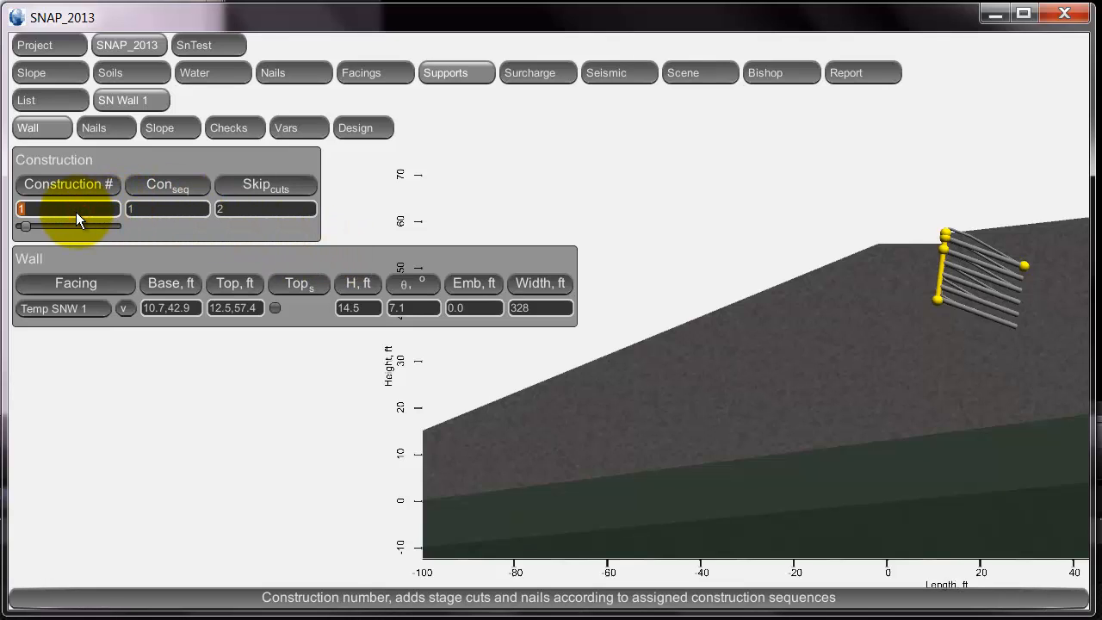
type("2")
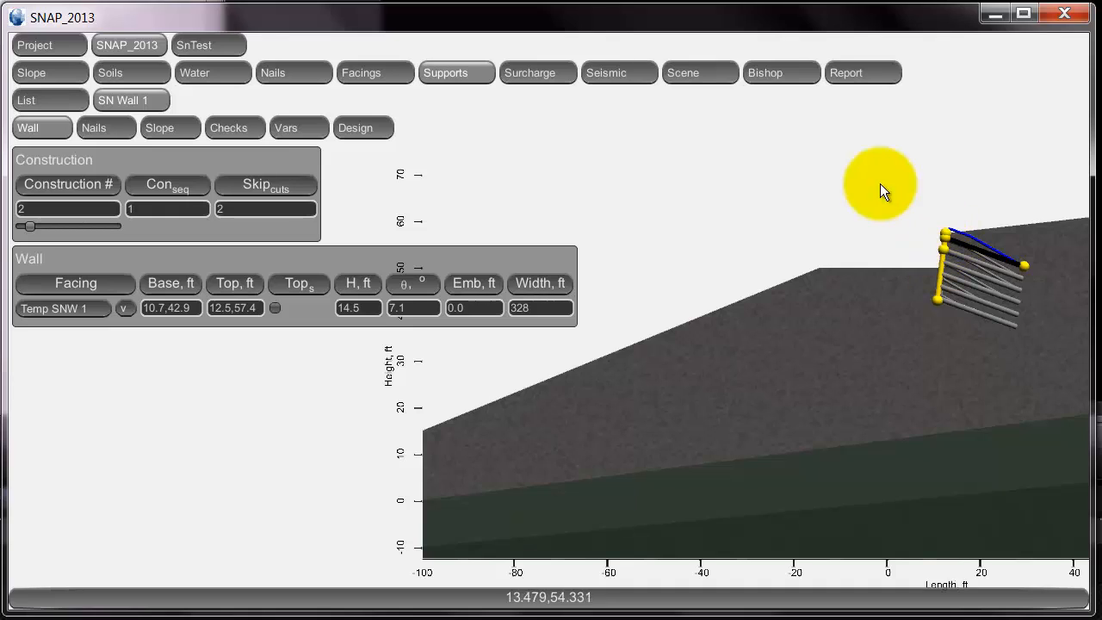
left_click(790, 74)
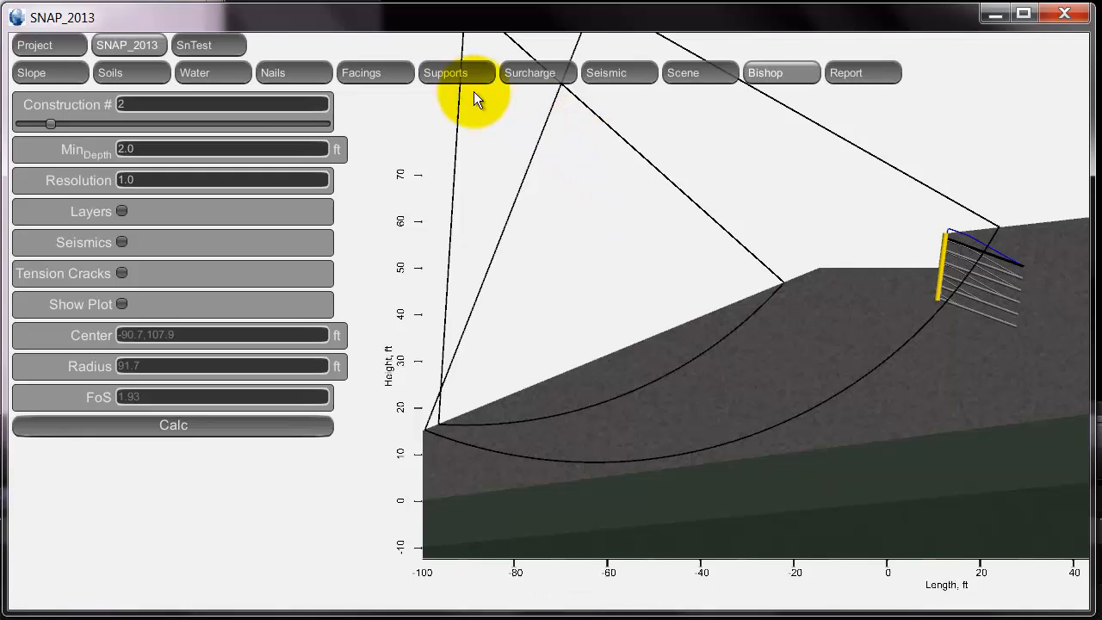
left_click(442, 76)
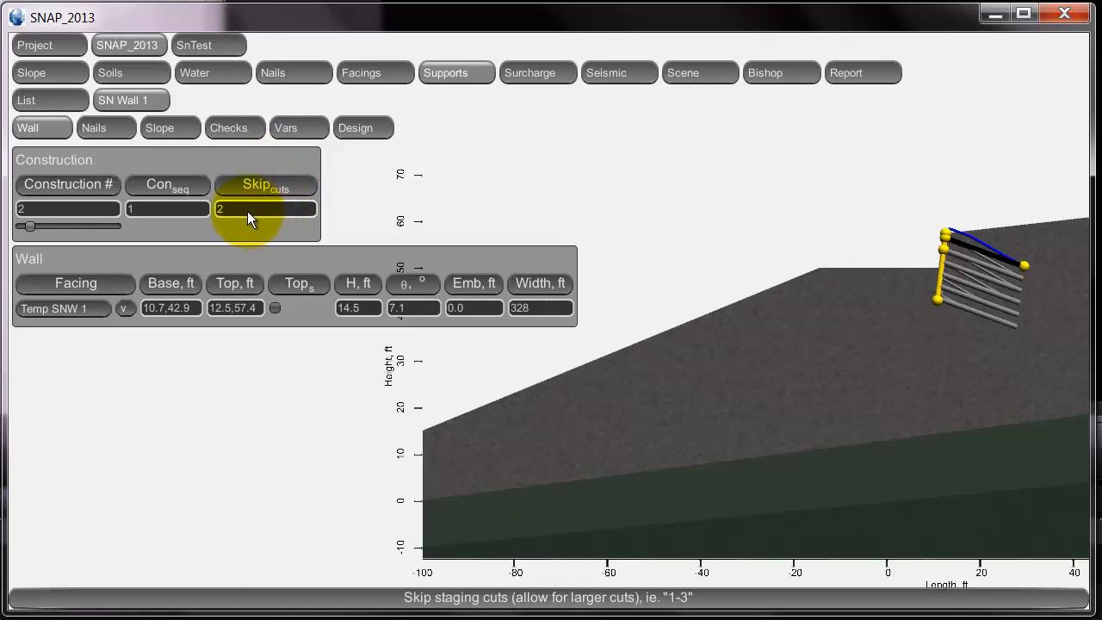
Set the construction number back to 20 and clear the skip cuts value.
left_click(93, 210)
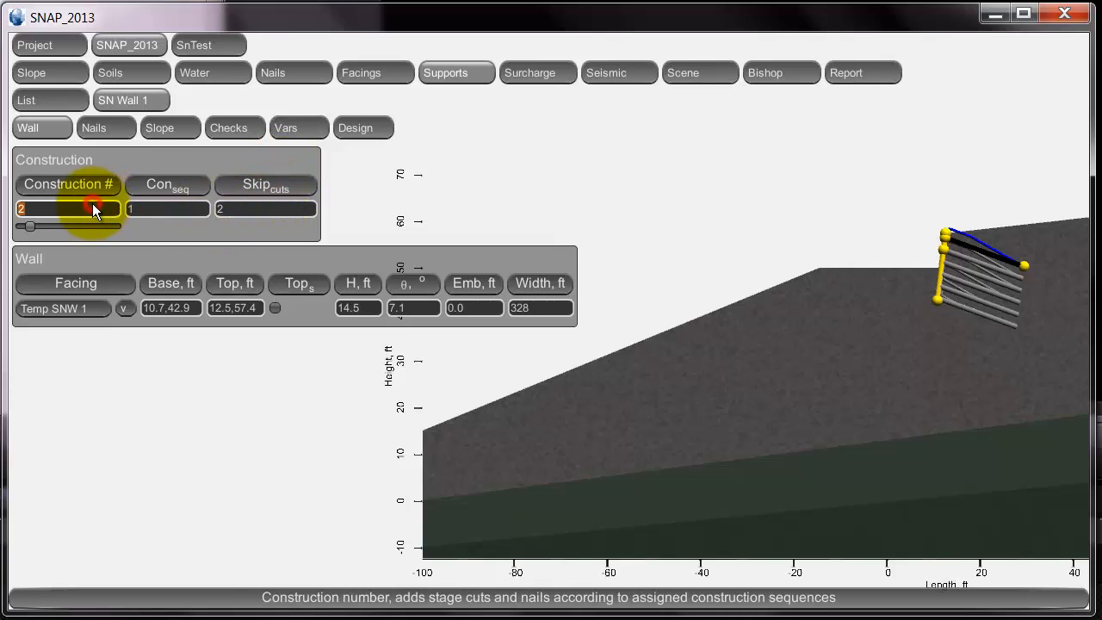
type("20")
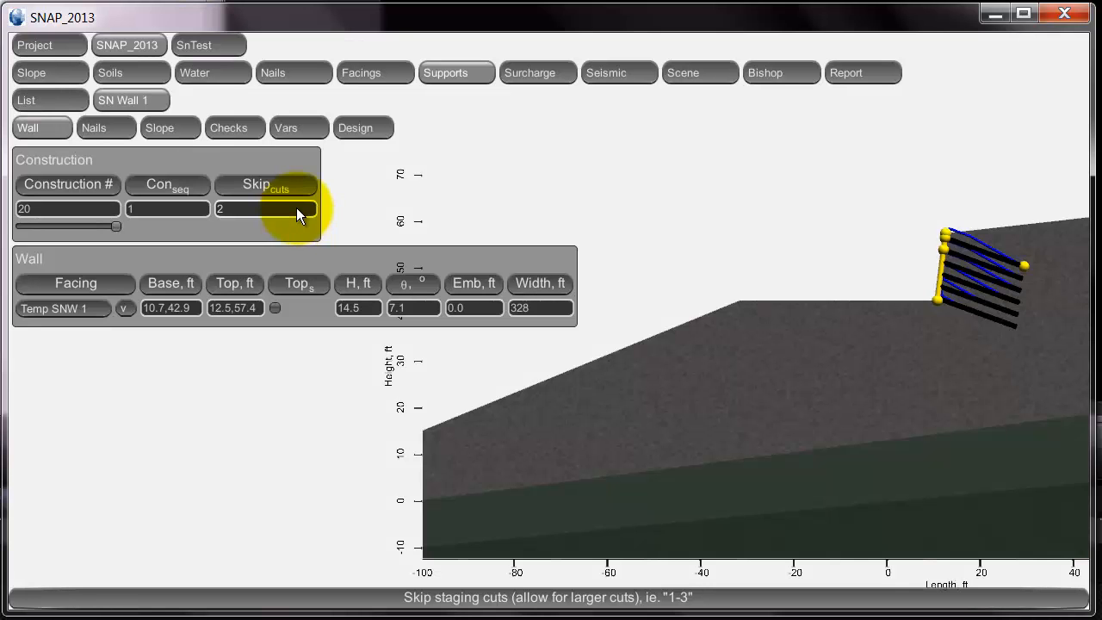
double_click(297, 210)
key("BackSpace")
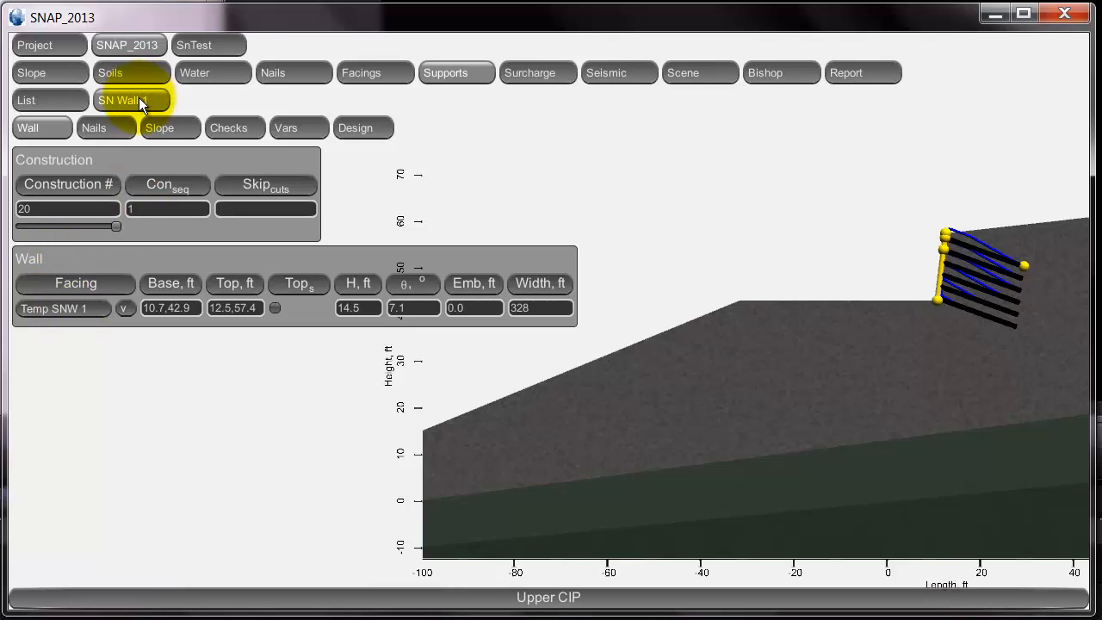
Switch the wall facing to Perm SNW 1.
left_click(72, 306)
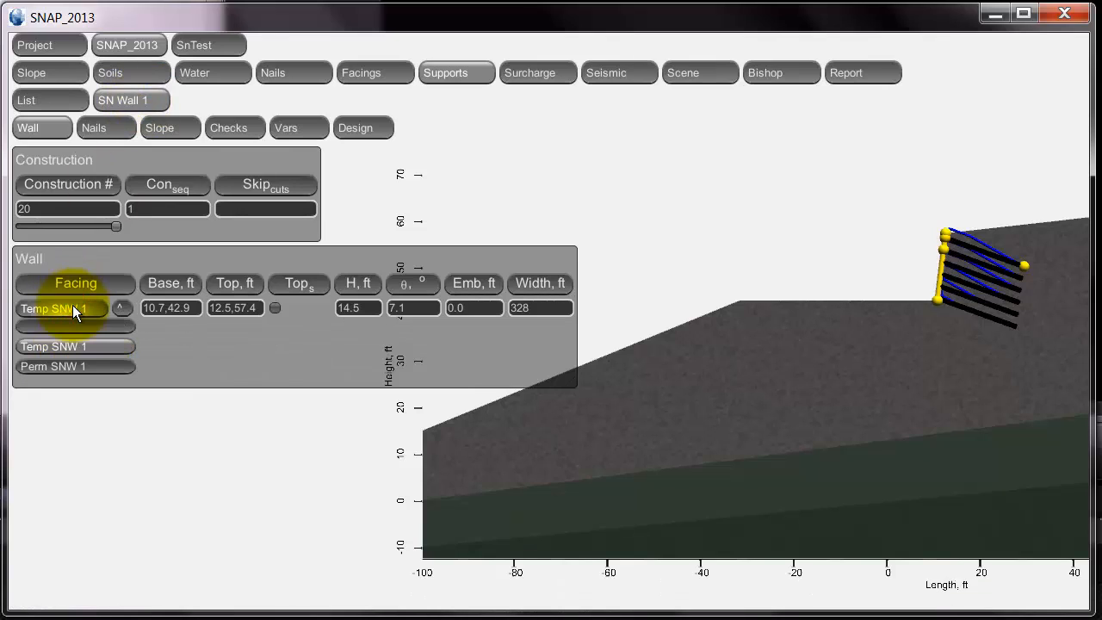
left_click(75, 365)
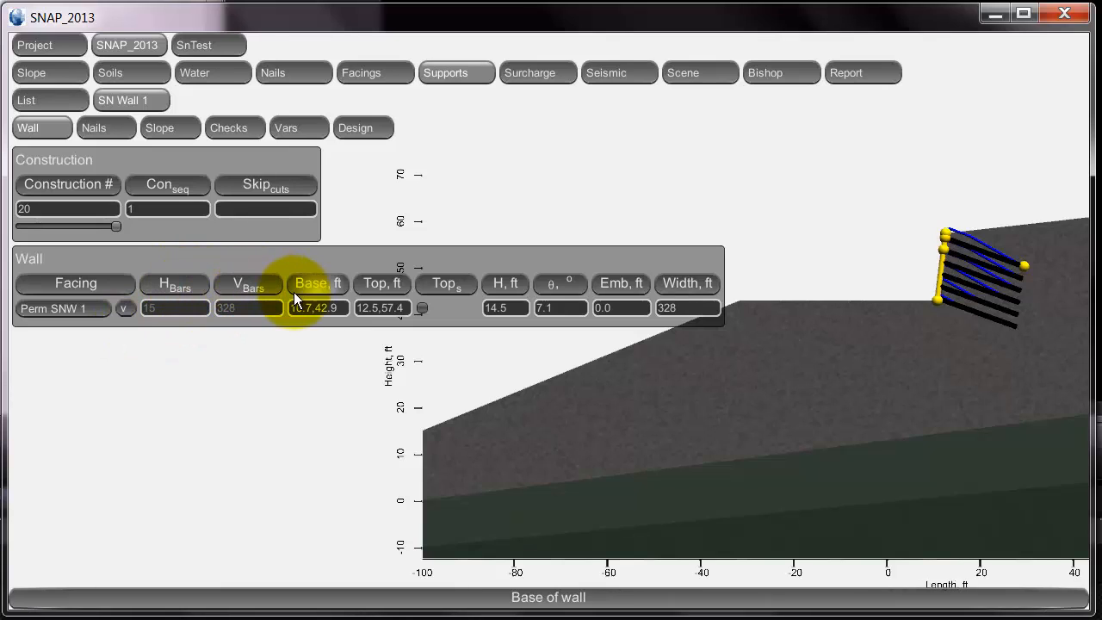
Drag the wall base down-left to 5.5,39.2 and lower the top to 9.7,54.4.
left_click(337, 307)
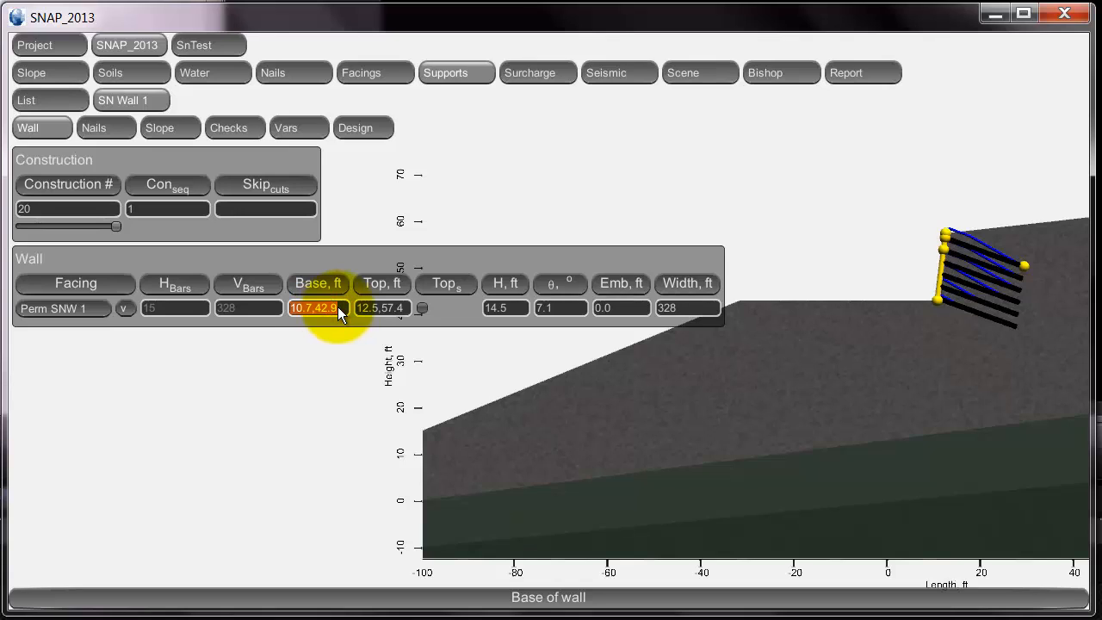
left_click(937, 301)
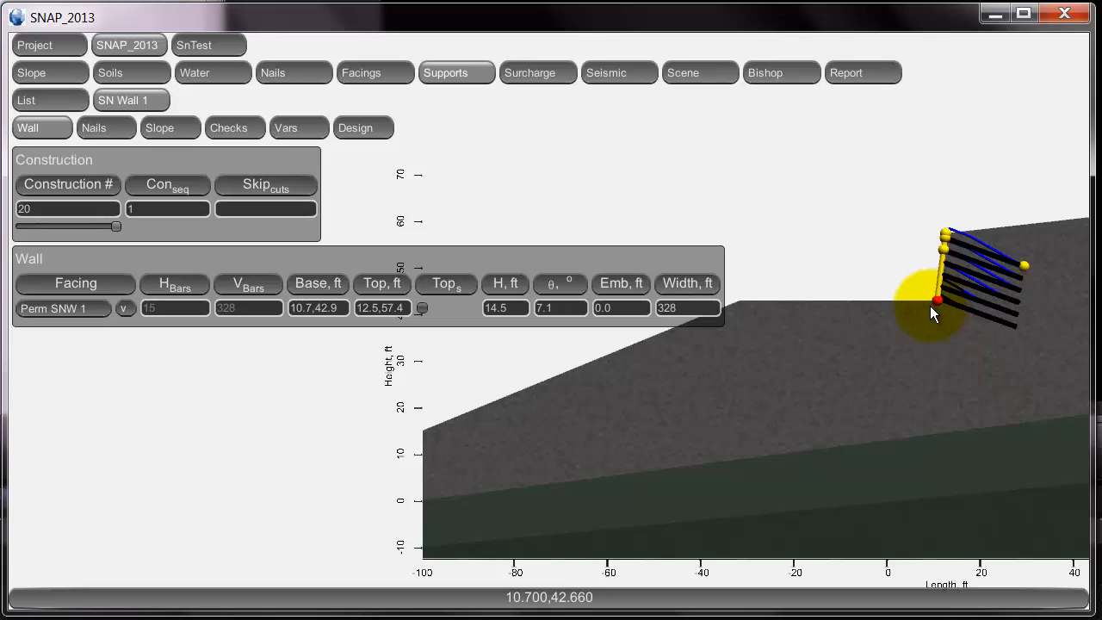
left_click_drag(923, 315, 913, 318)
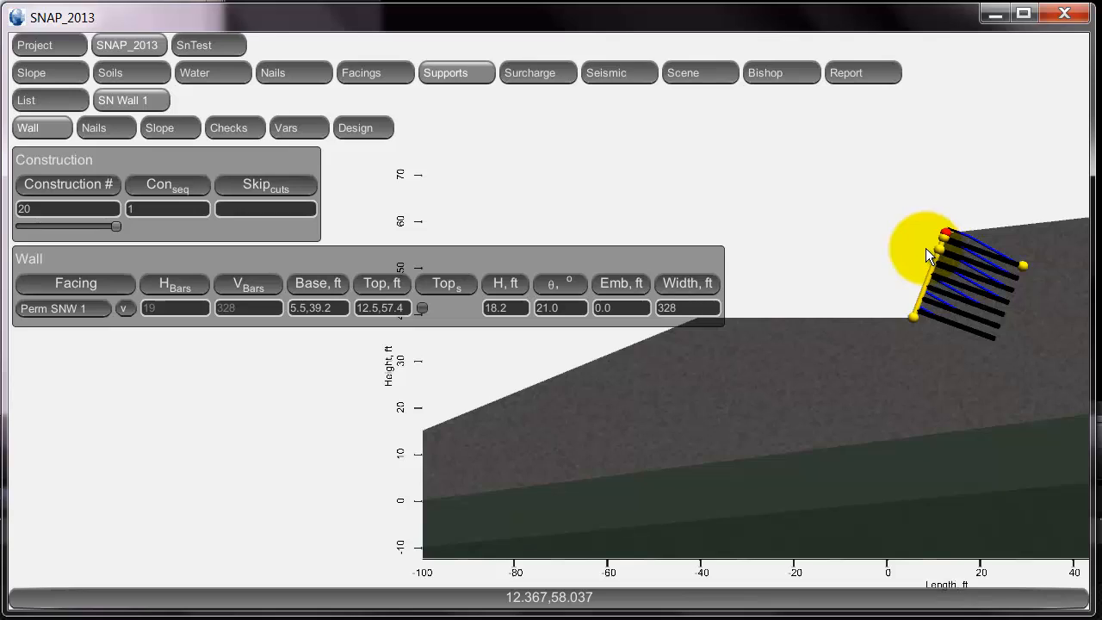
left_click(926, 248)
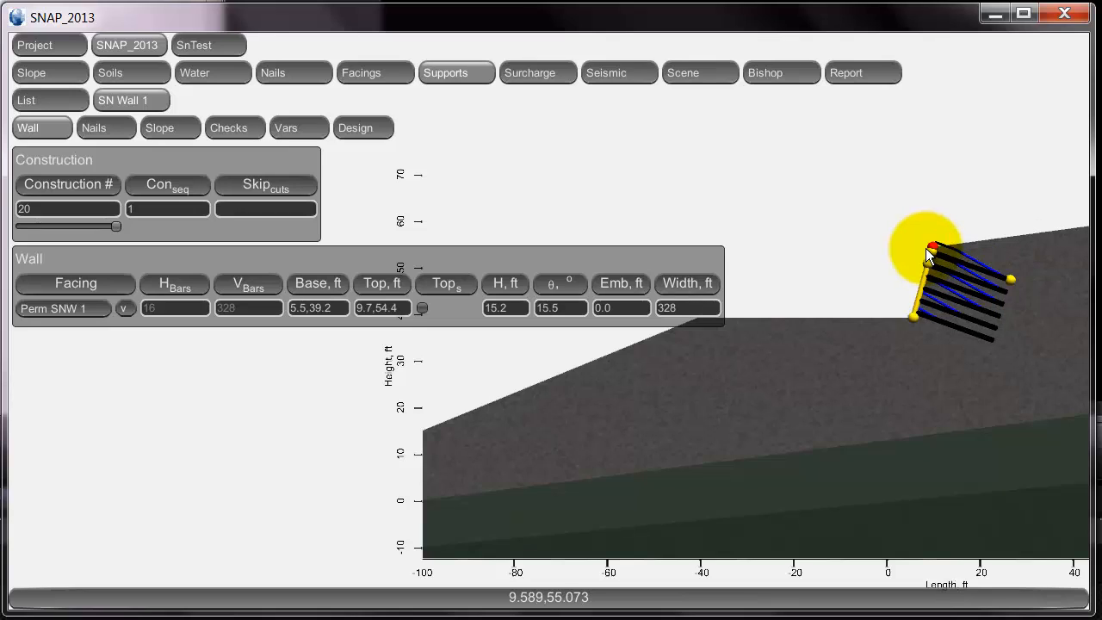
Lower the wall top to 8.4,53.3 (14.1 ft, 11.7° batter) and lengthen the nails.
left_click(926, 249)
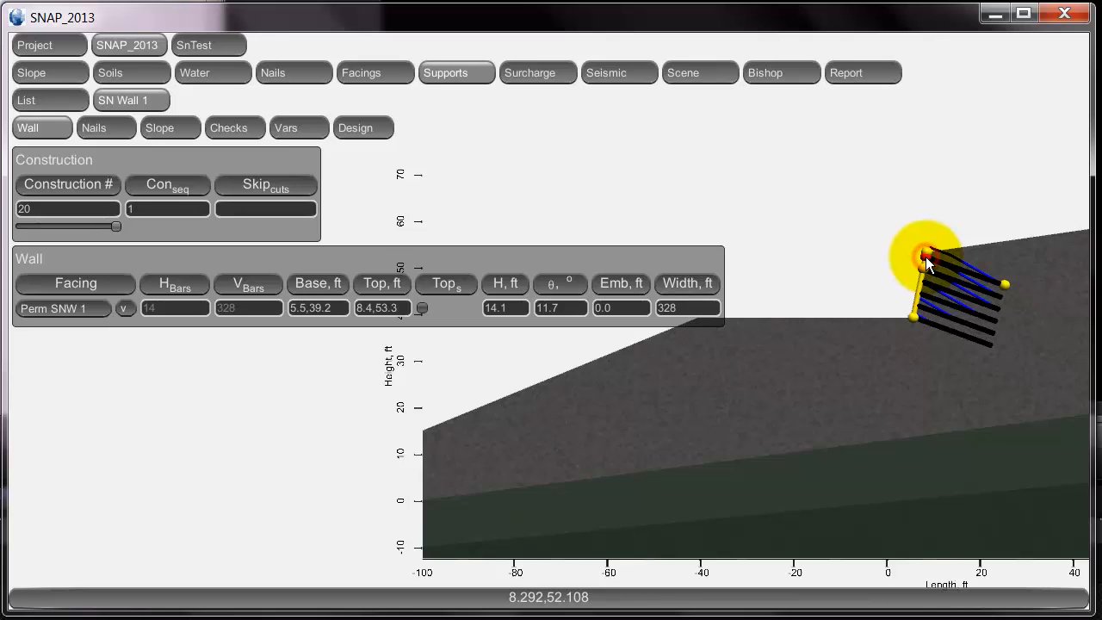
mouse_move(927, 265)
left_mouse_down()
mouse_move(920, 283)
mouse_move(922, 273)
left_mouse_up()
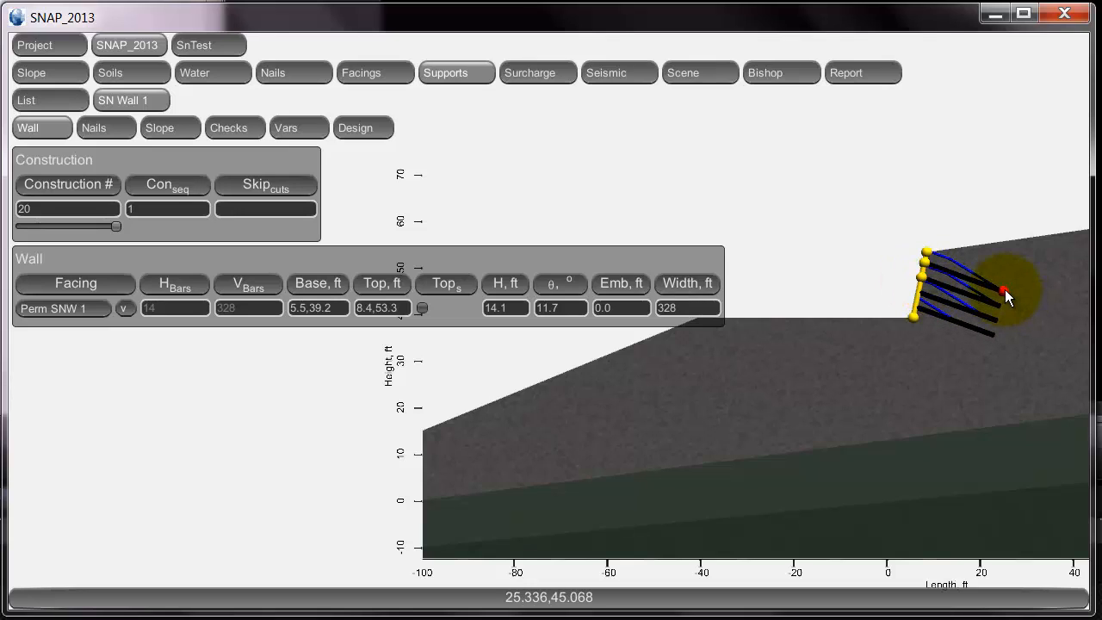
left_click_drag(1005, 290, 1027, 306)
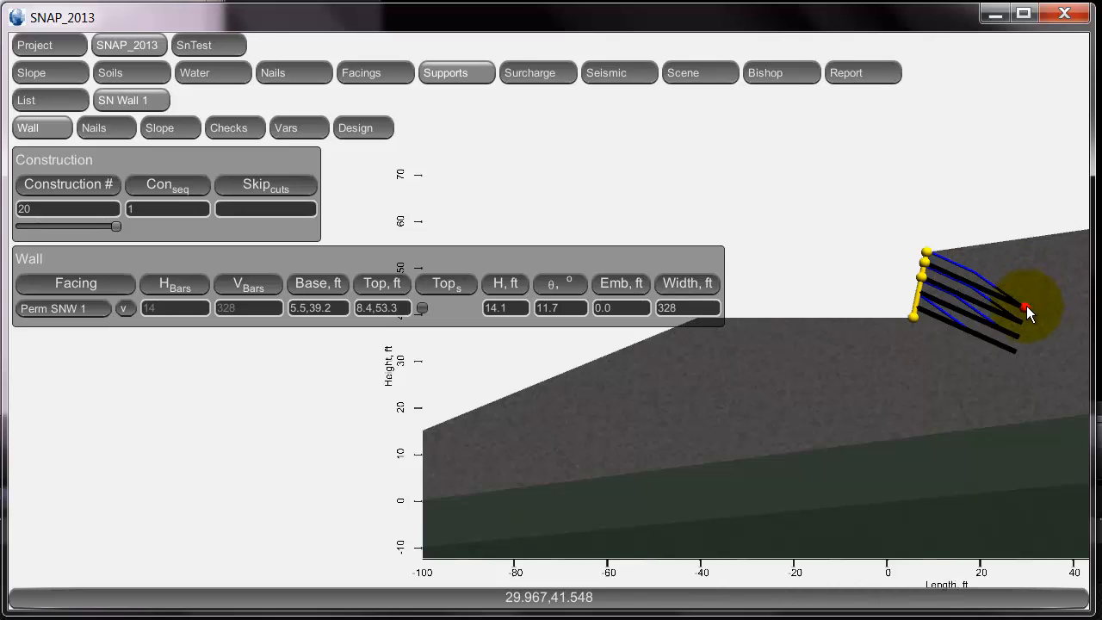
Enter the upper wall's base 25,40, height 20 ft, batter 10° and width 300 ft in the Wall panel.
left_click(335, 308)
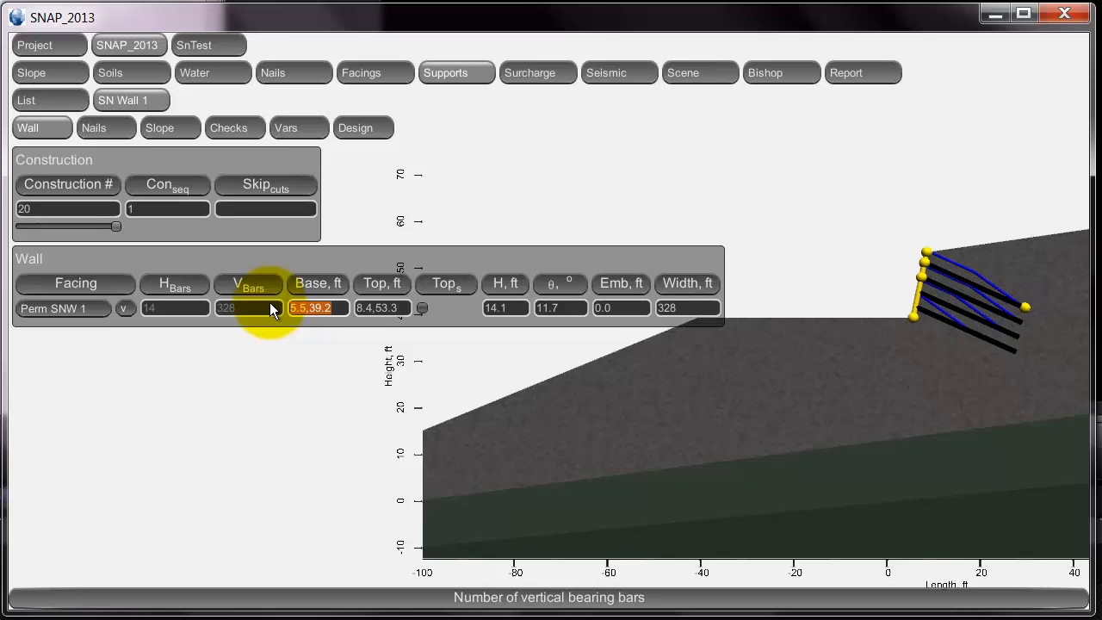
type("25,40")
key("Return")
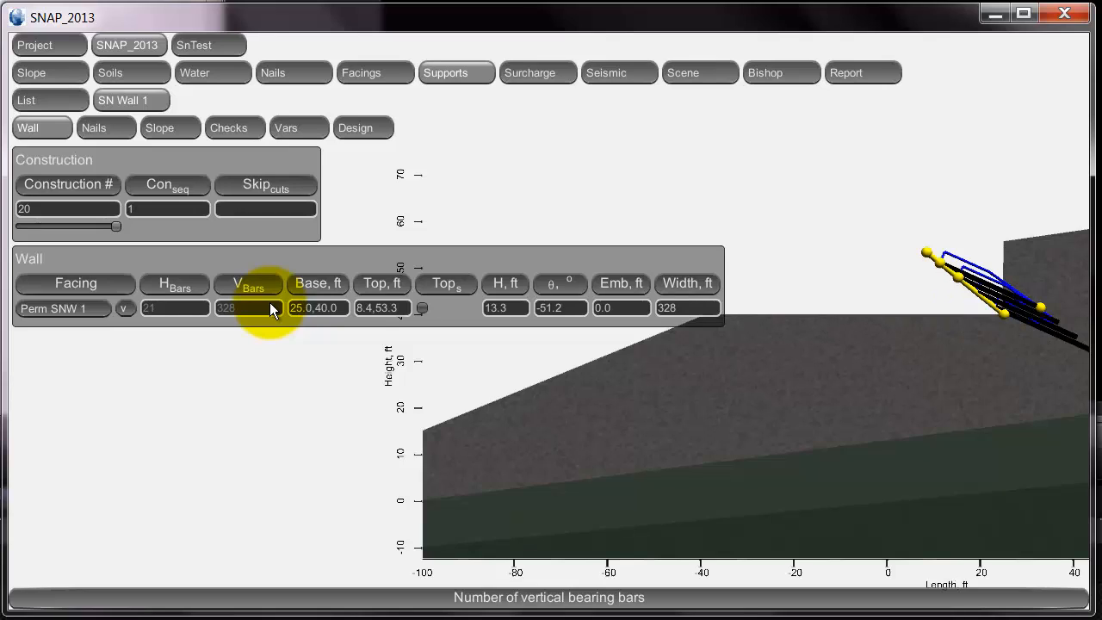
left_click(513, 307)
type("20")
key("Return")
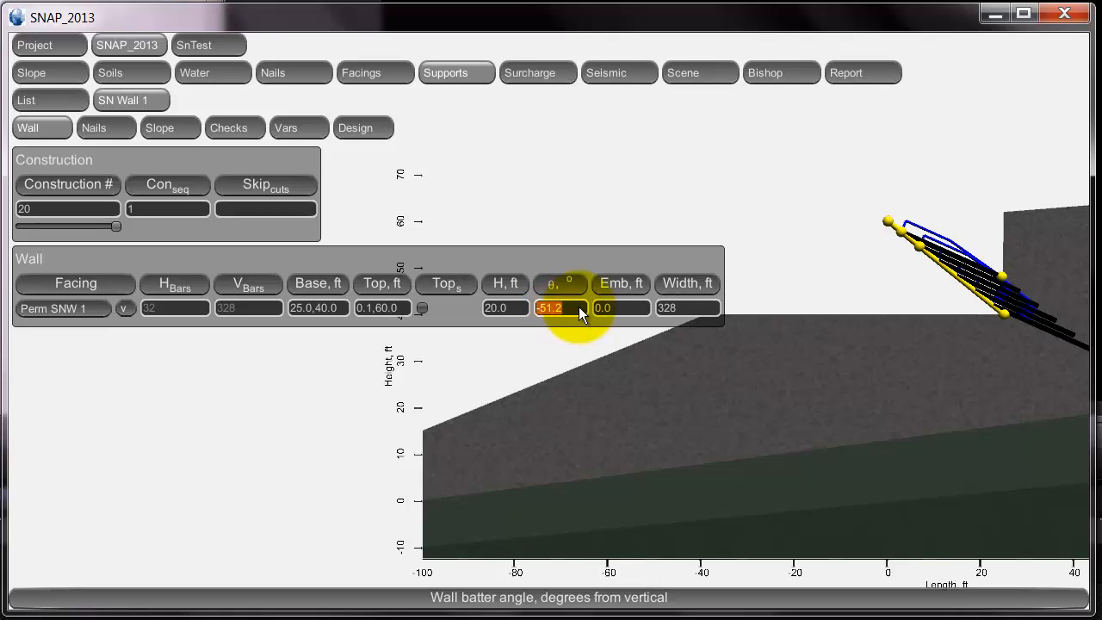
type("10")
key("Return")
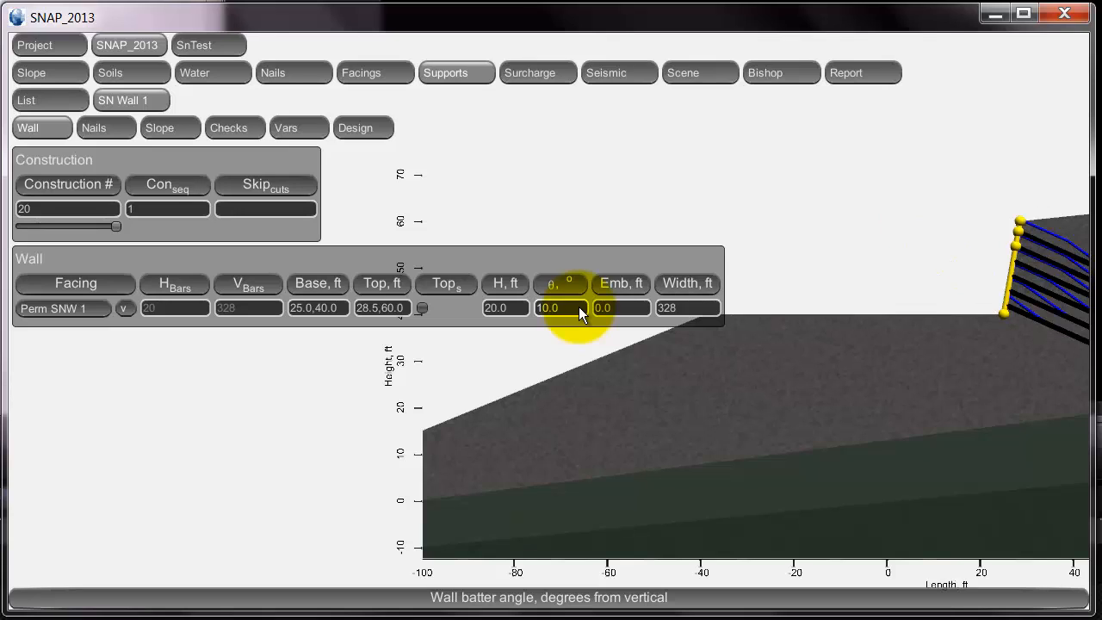
left_click(692, 309)
type("300")
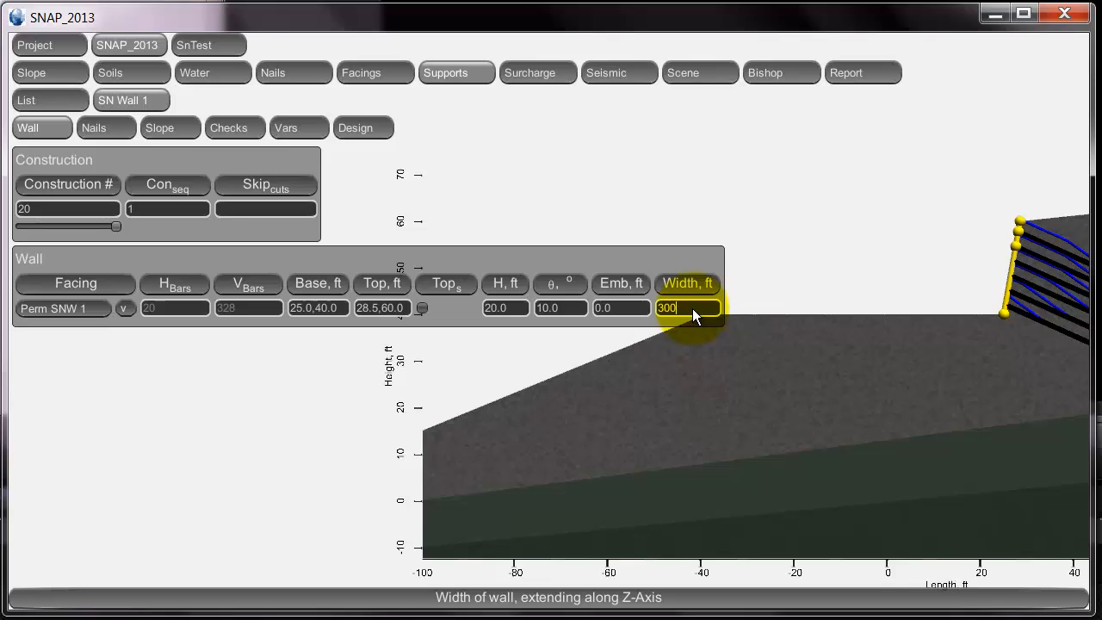
key("Return")
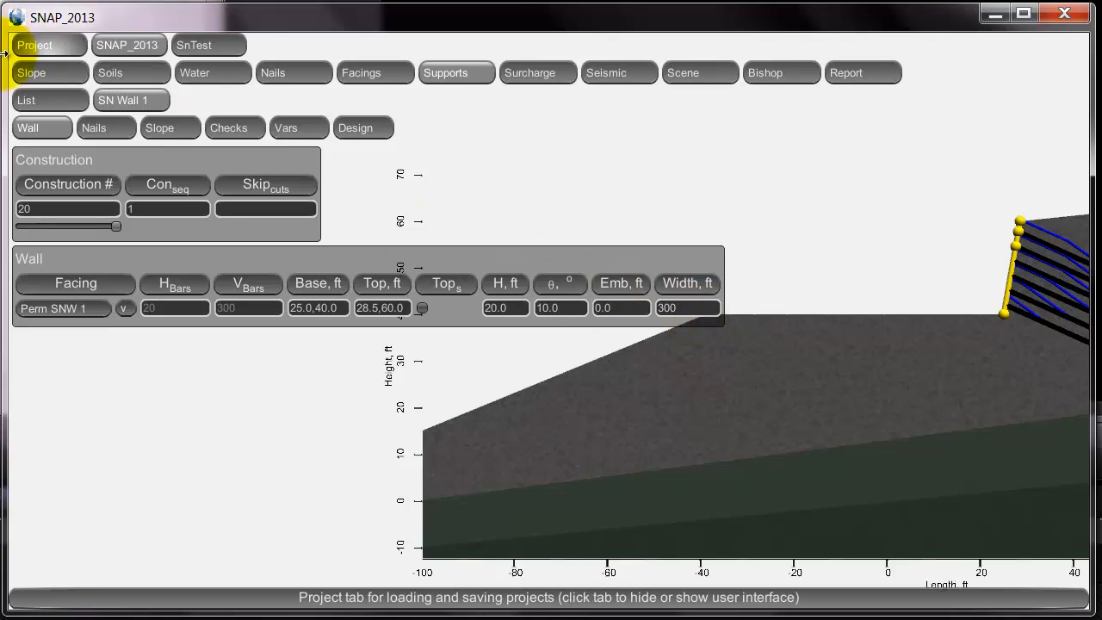
Fit the whole slope and upper wall in the plot with the Scale and Center sliders, then return to Supports.
left_click(43, 67)
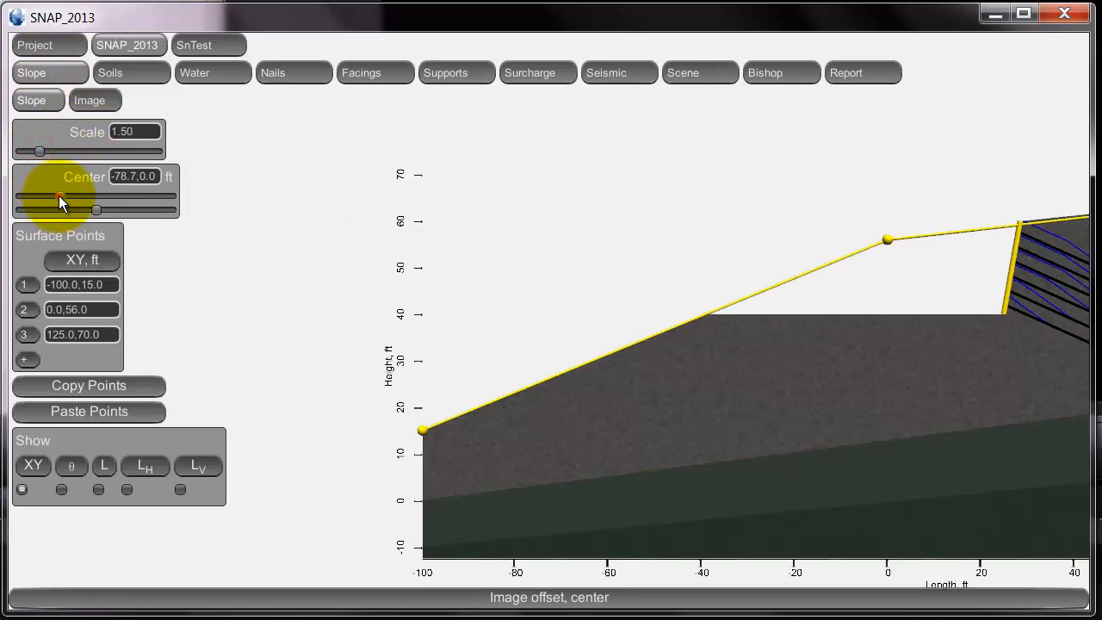
left_click_drag(58, 196, 86, 195)
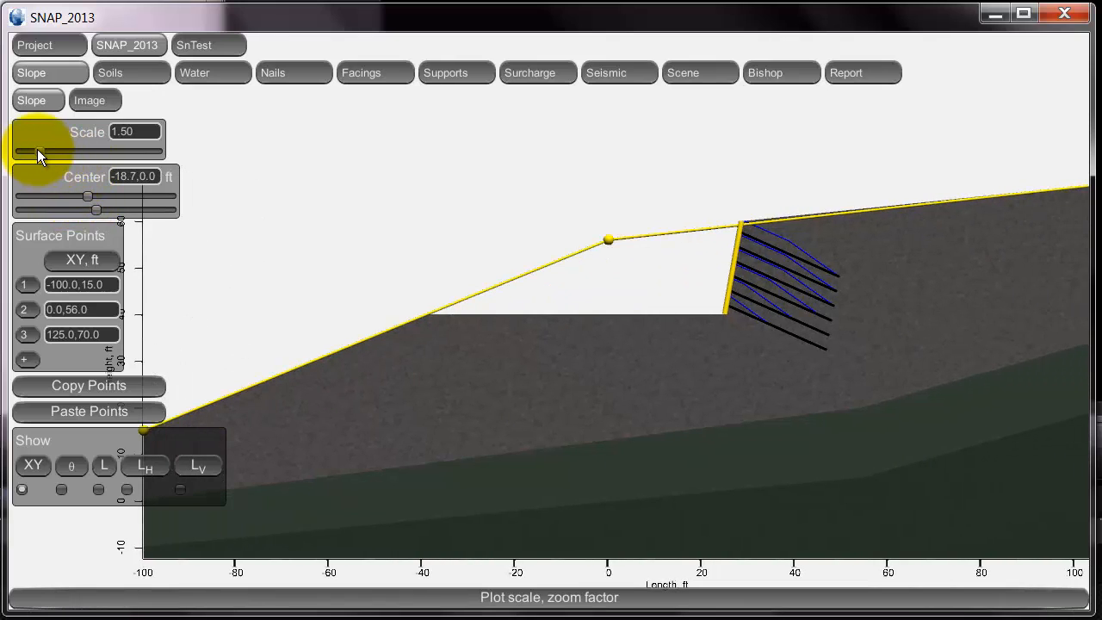
mouse_move(37, 149)
left_mouse_down()
mouse_move(49, 148)
mouse_move(32, 152)
left_mouse_up()
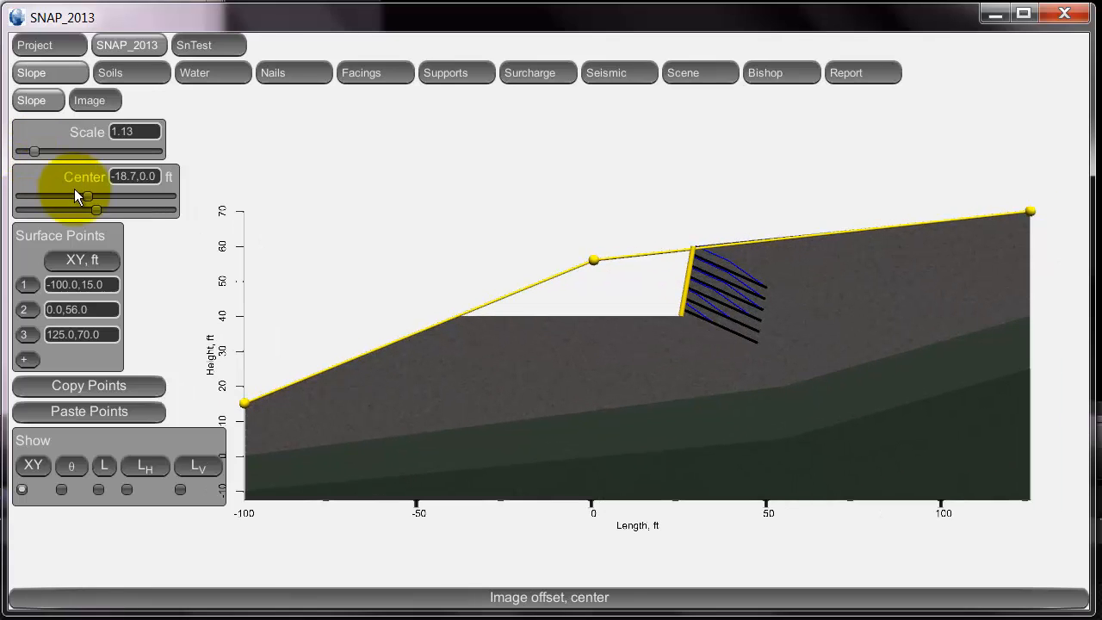
left_click_drag(84, 195, 100, 210)
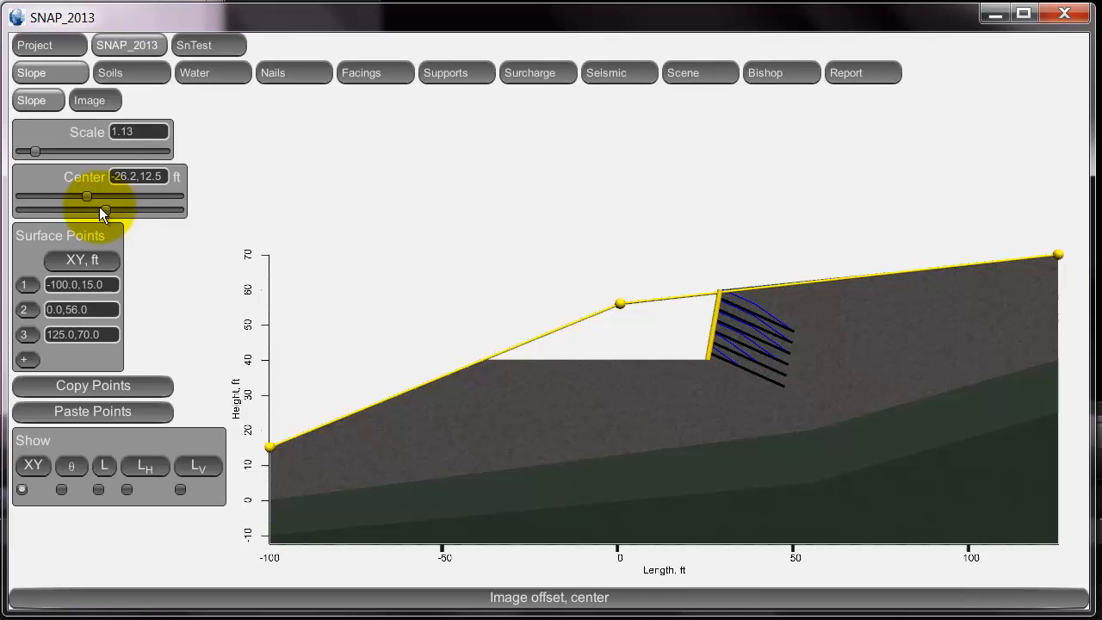
left_click(437, 75)
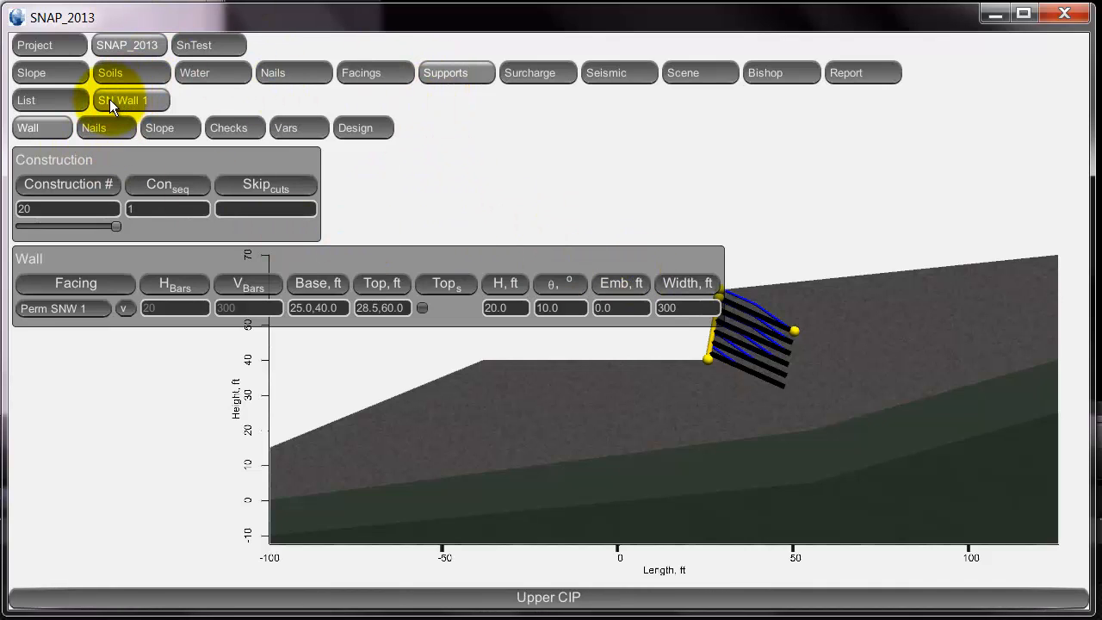
Show the Support Types list and add a new row, SN Wall 2.
left_click(57, 98)
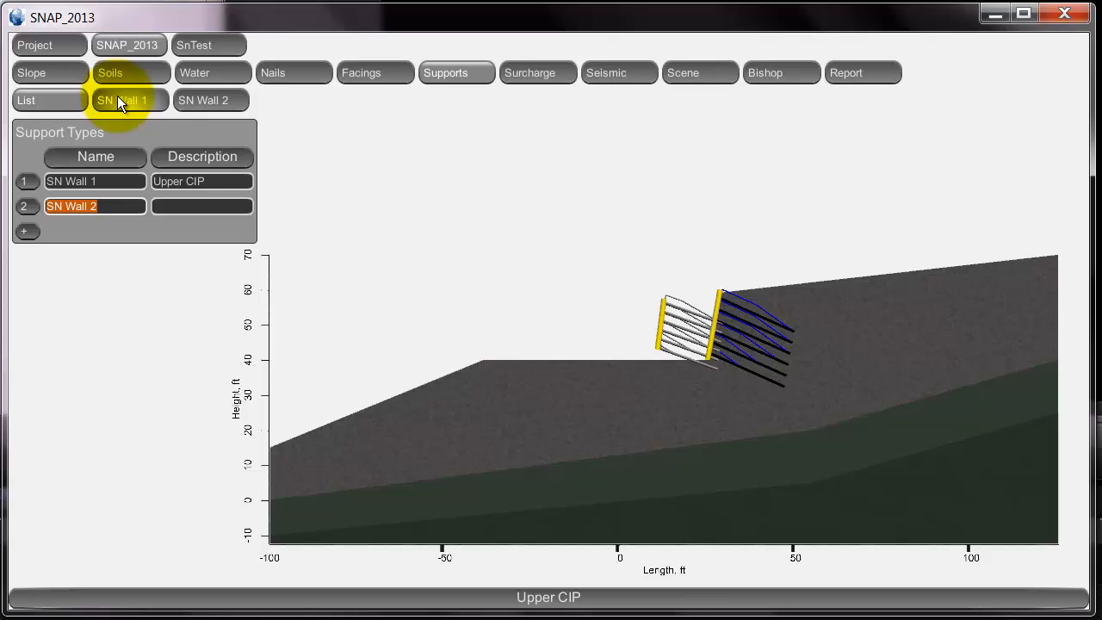
Give the second support the description 'Lower SC' and bring up SN Wall 2's settings.
left_click(215, 207)
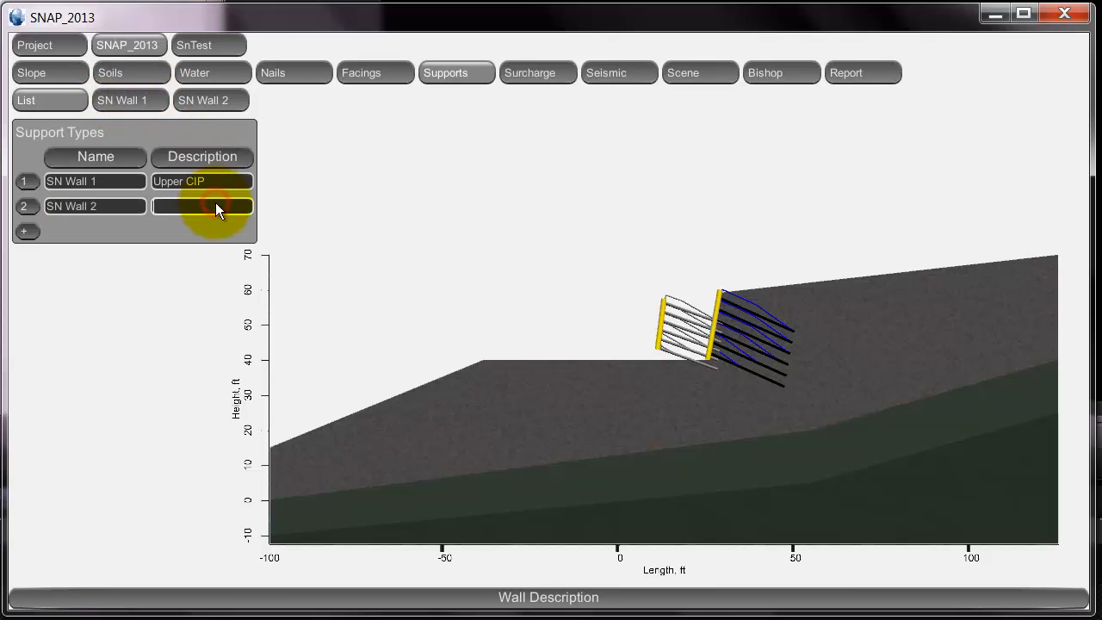
type("Lower SC")
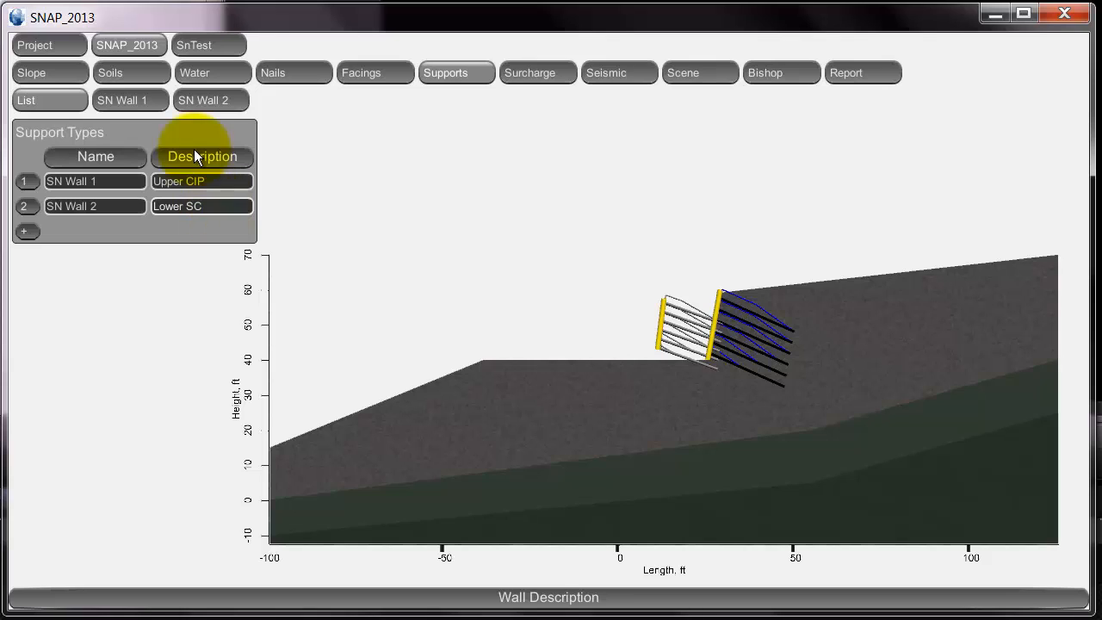
left_click(199, 100)
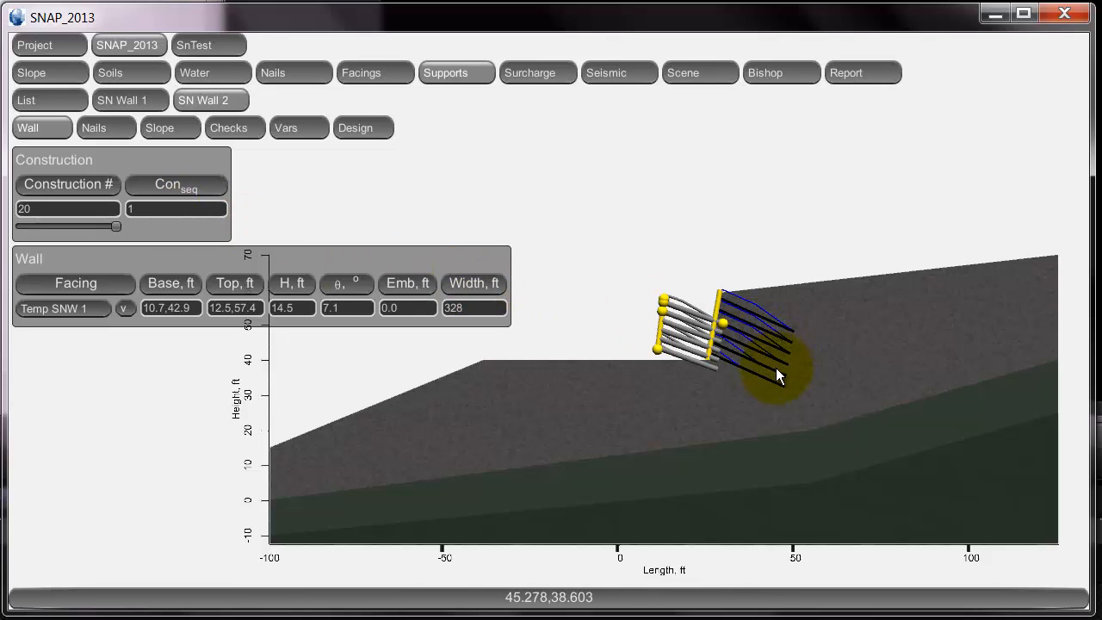
Set SN Wall 2's construction sequence to start at cut stage 5 instead of 7.
left_click(183, 205)
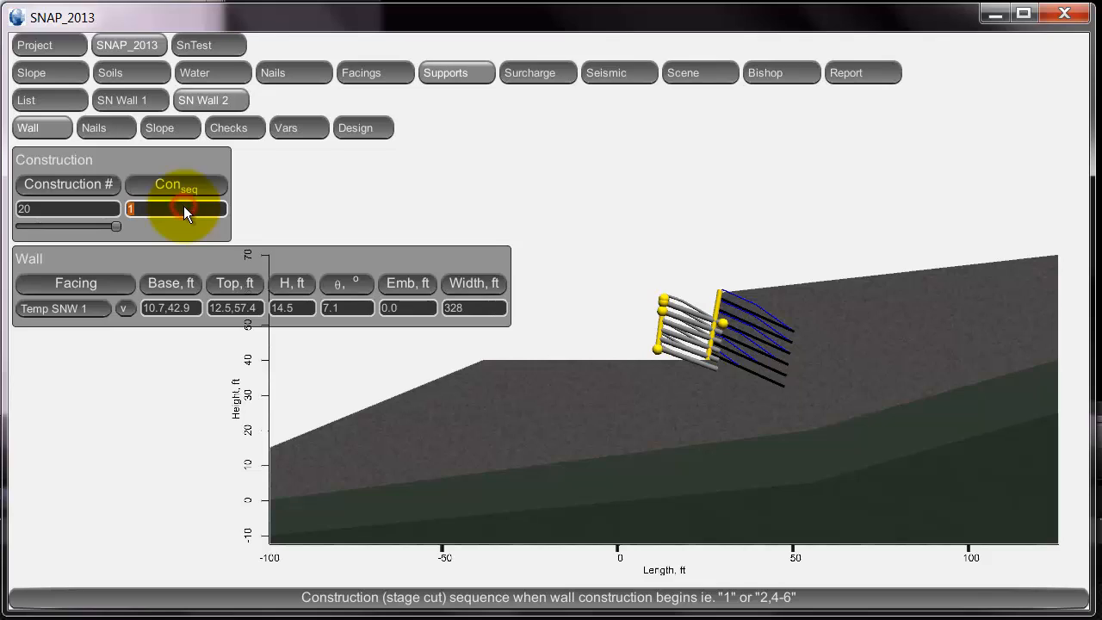
type("7")
key("Return")
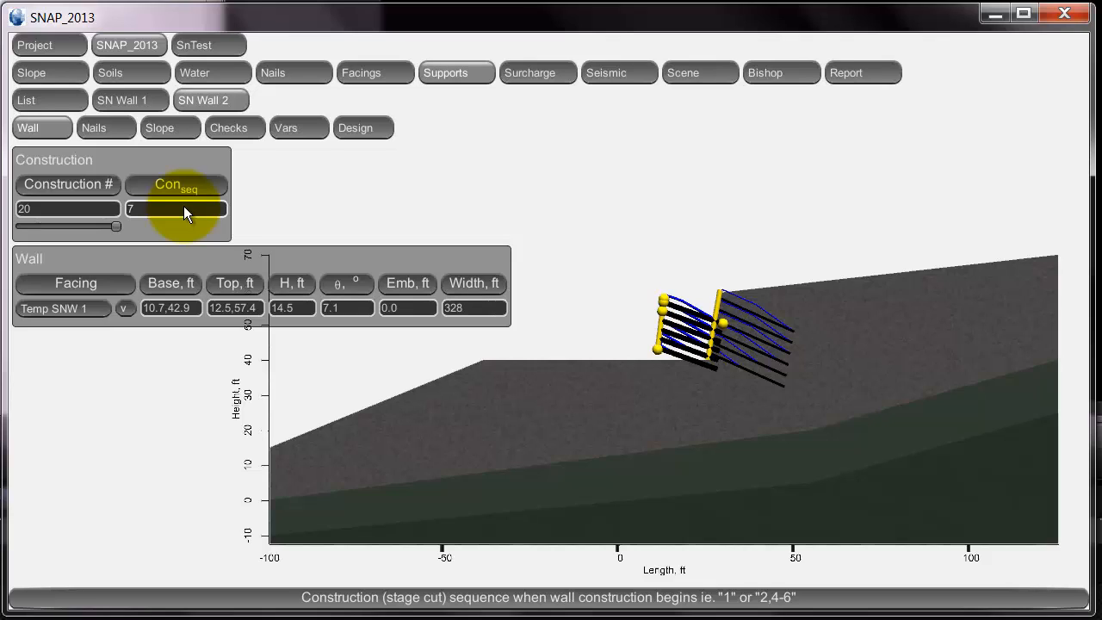
left_click(184, 209)
type("5")
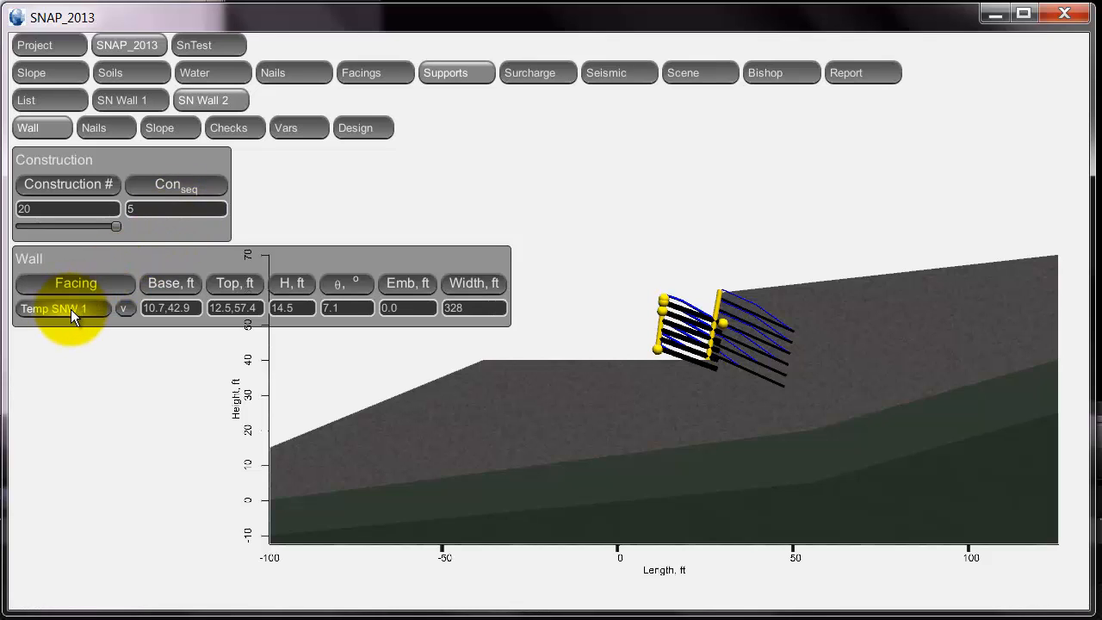
Give SN Wall 2 base 0,20, height 20 ft, 10° batter and 300 ft width, then reopen SN Wall 1.
left_click(195, 309)
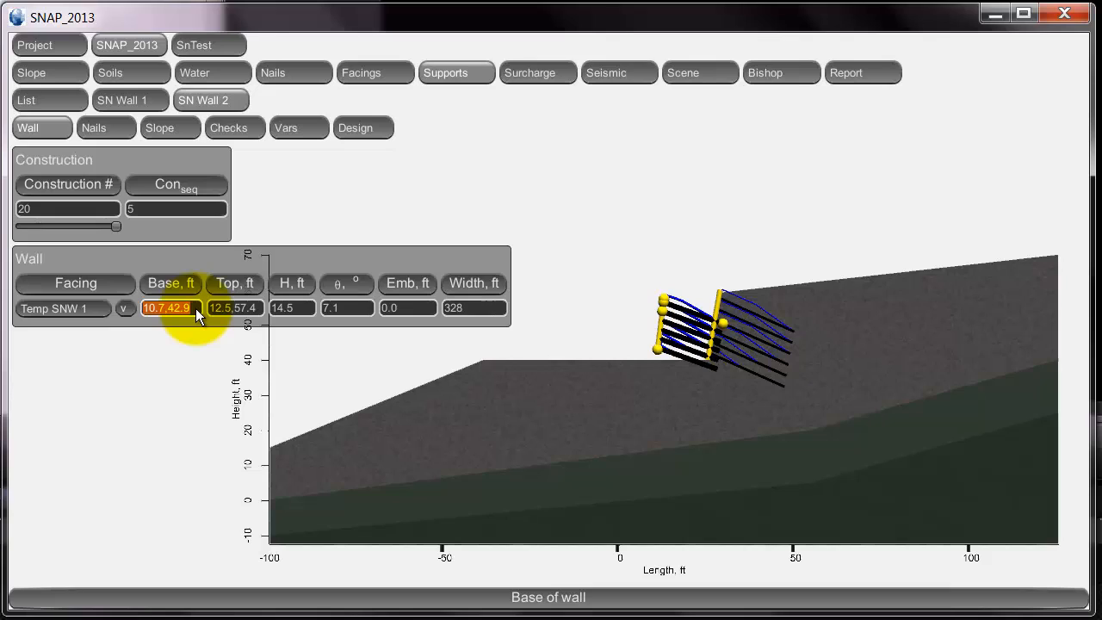
type("0,2")
key("Return")
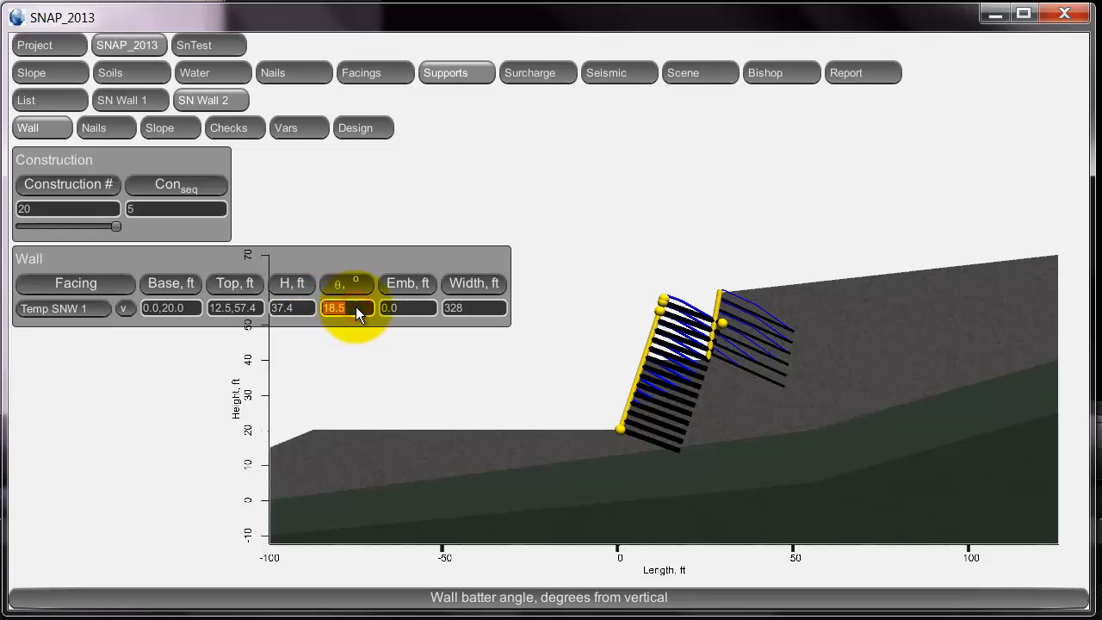
left_click(307, 307)
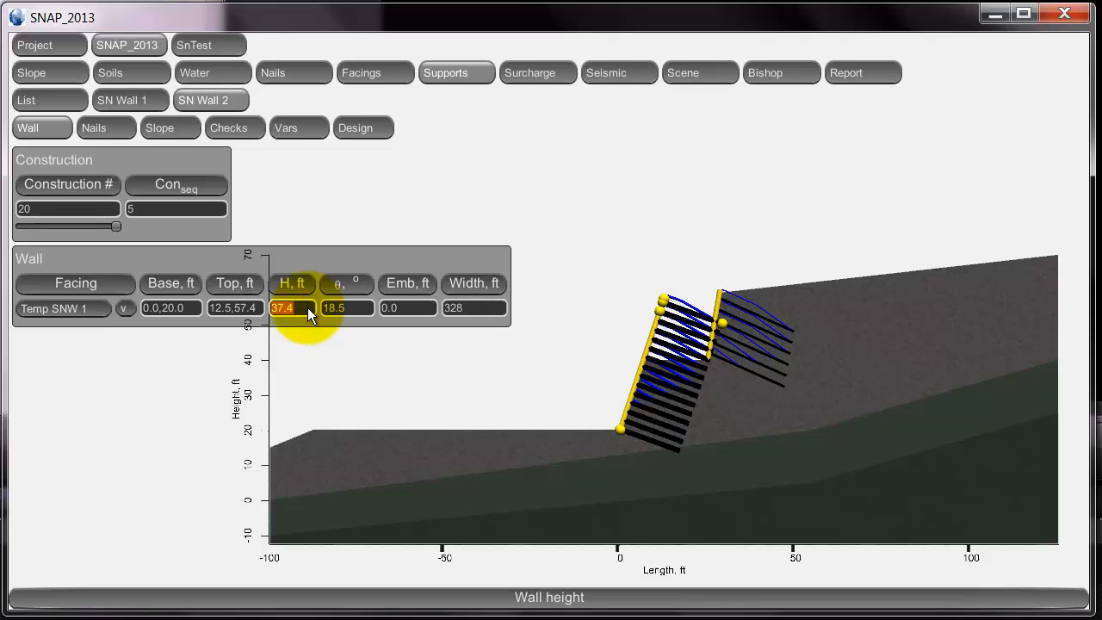
key("Return")
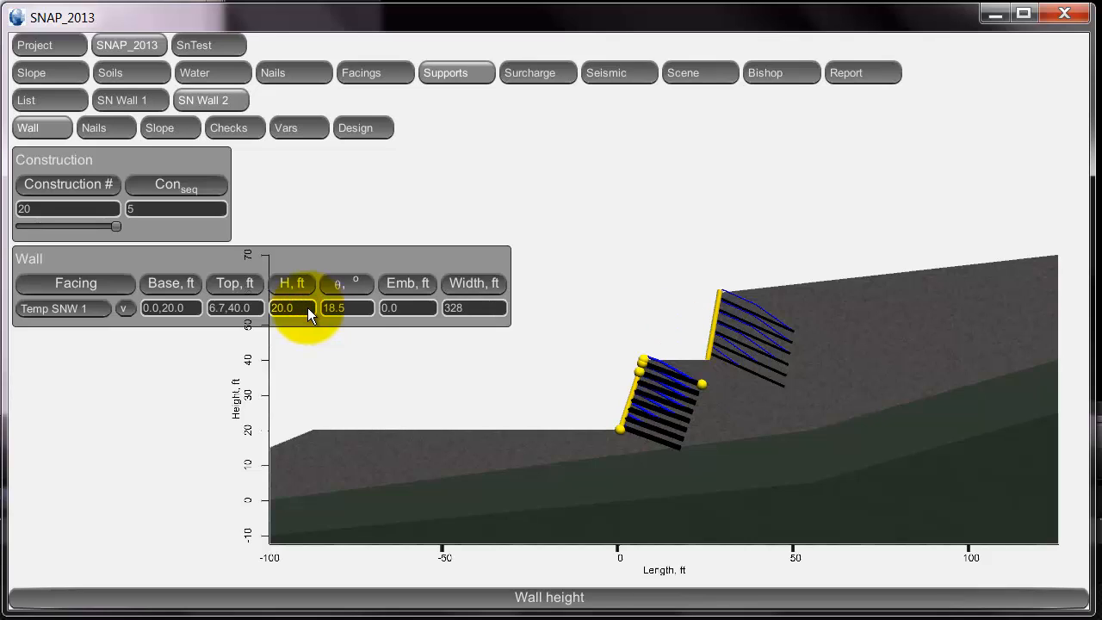
left_click(364, 310)
type("10")
key("Return")
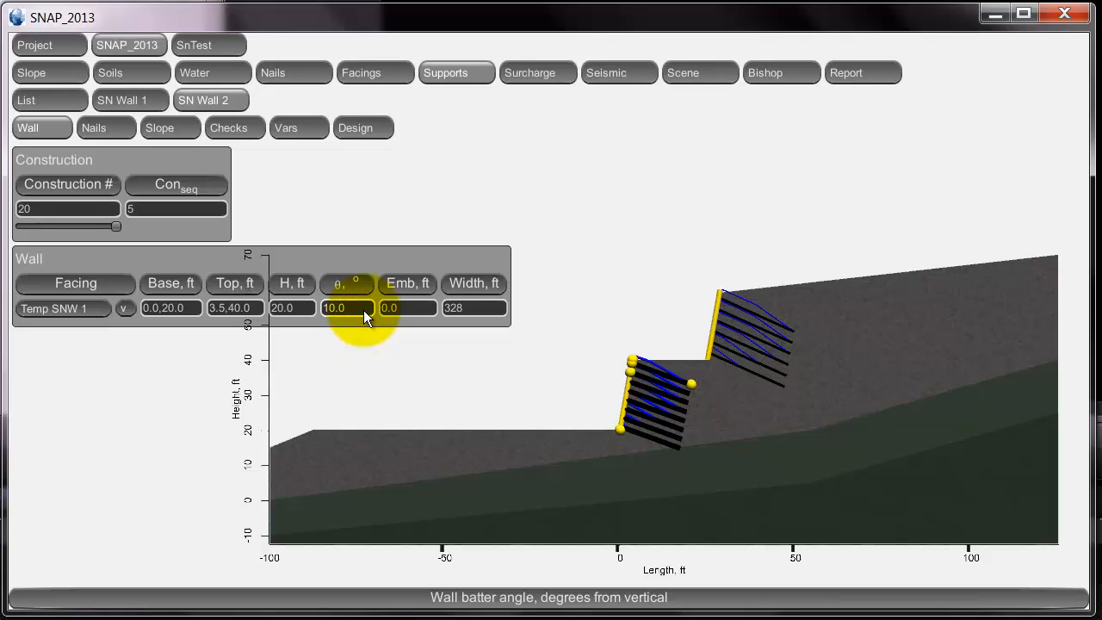
left_click(479, 308)
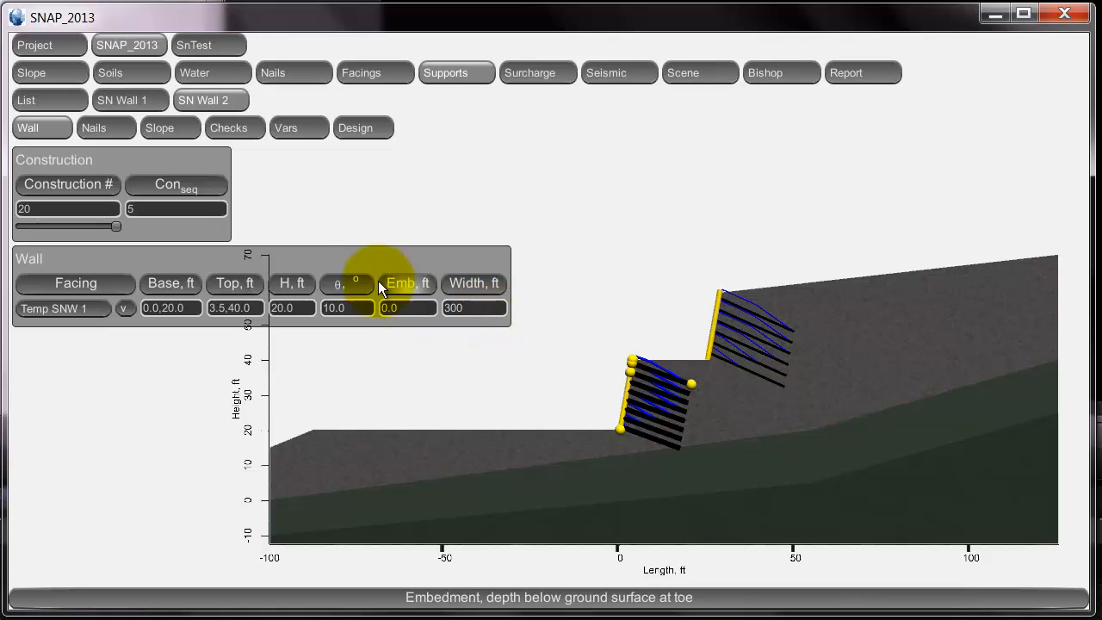
left_click(137, 101)
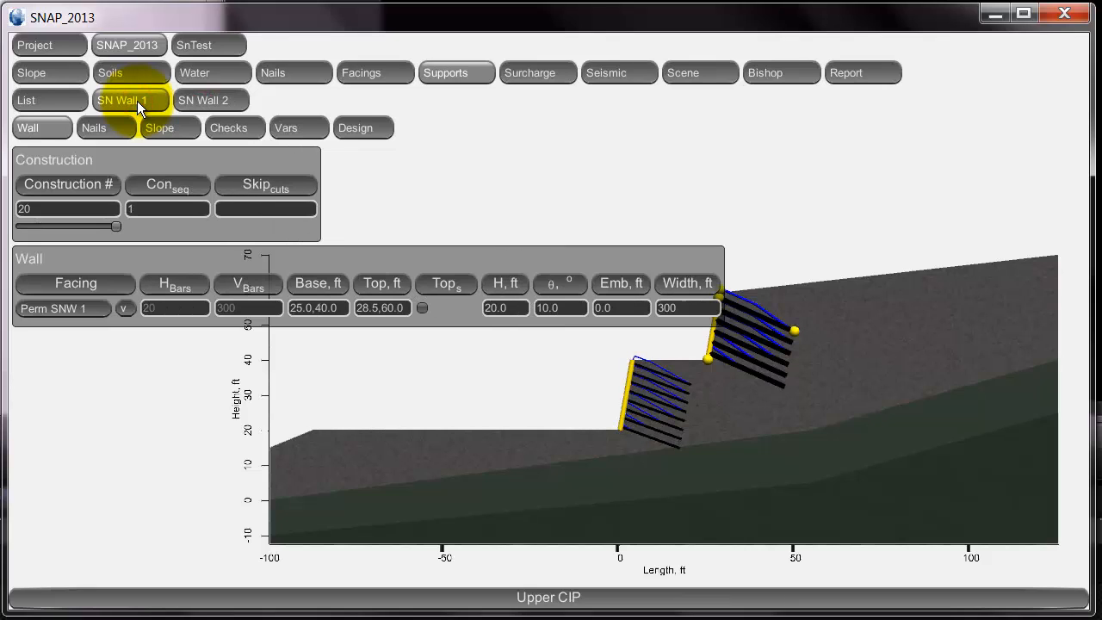